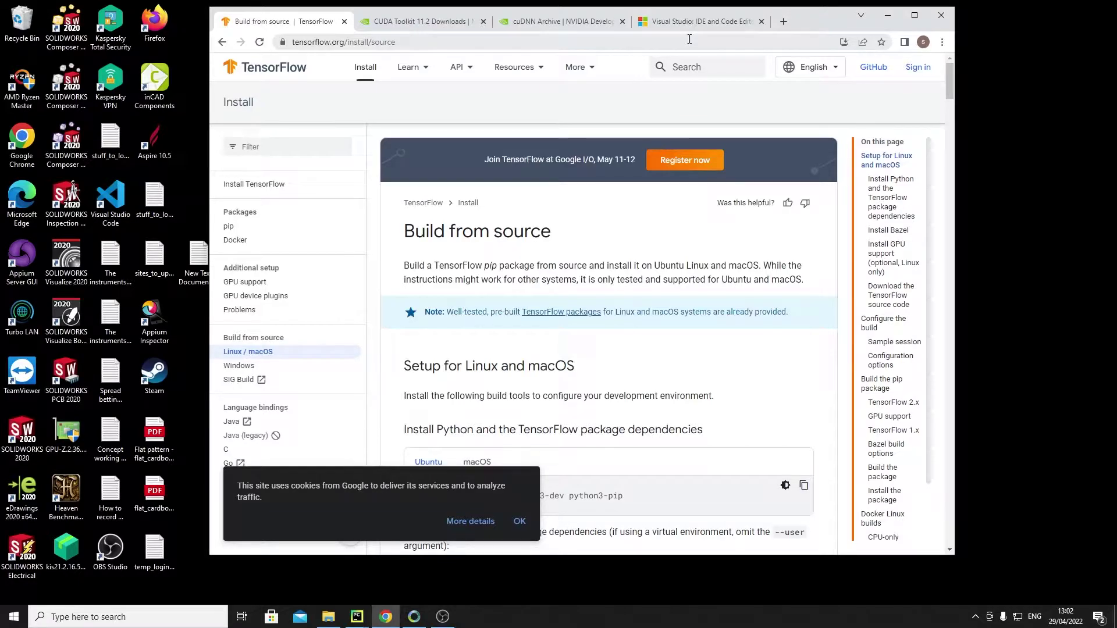
- Look over the Visual Studio family on the Visual Studio website and the editions offered for download
{"action": "left_click", "coordinate": [695, 22]}
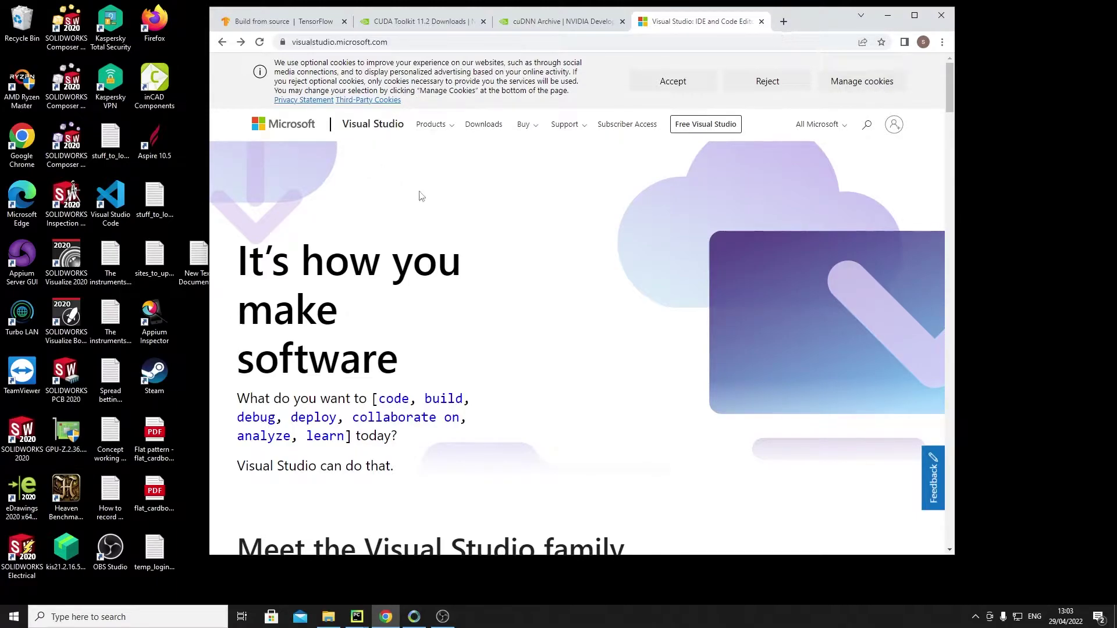
{"action": "scroll", "coordinate": [396, 252], "scroll_direction": "down", "scroll_amount": 6}
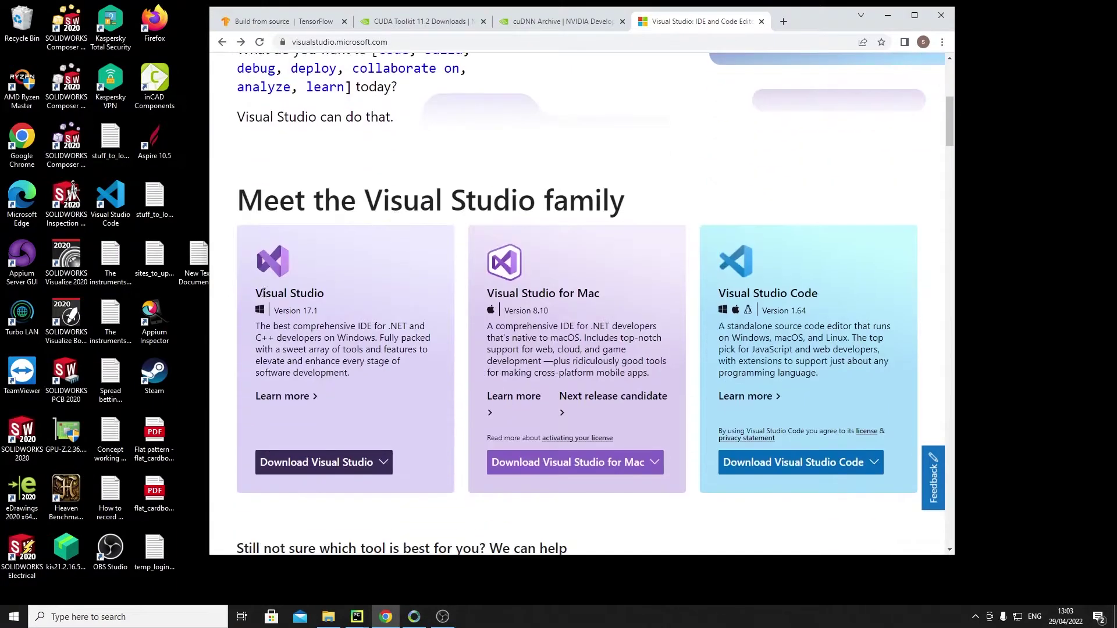
{"action": "scroll", "coordinate": [361, 460], "scroll_direction": "down", "scroll_amount": 4}
{"action": "mouse_move", "coordinate": [301, 227]}
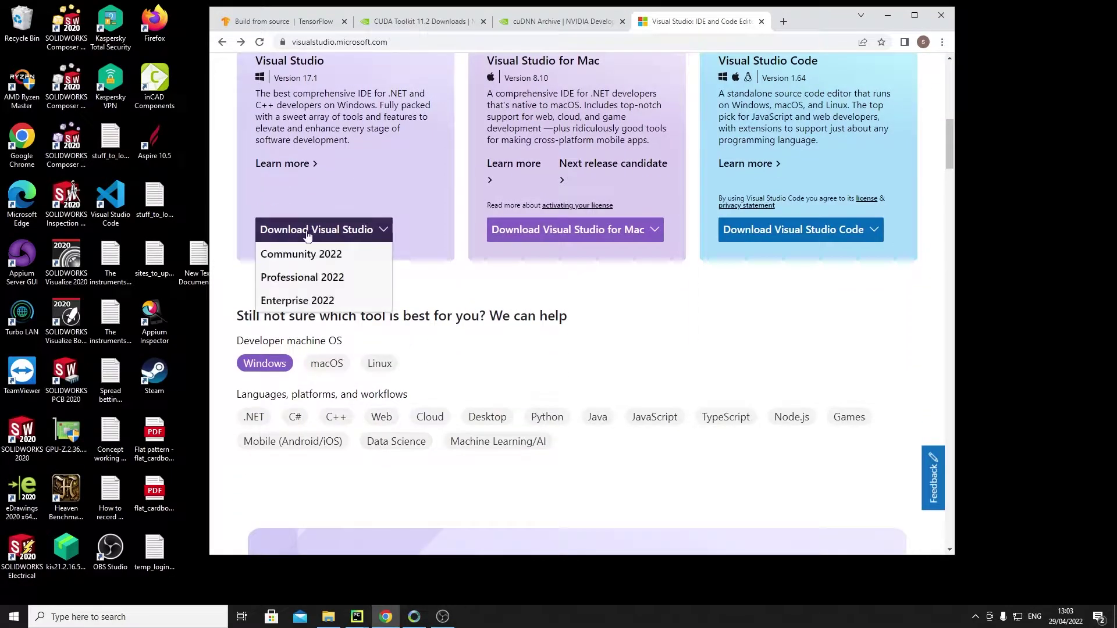
{"action": "scroll", "coordinate": [313, 256], "scroll_direction": "up", "scroll_amount": 2}
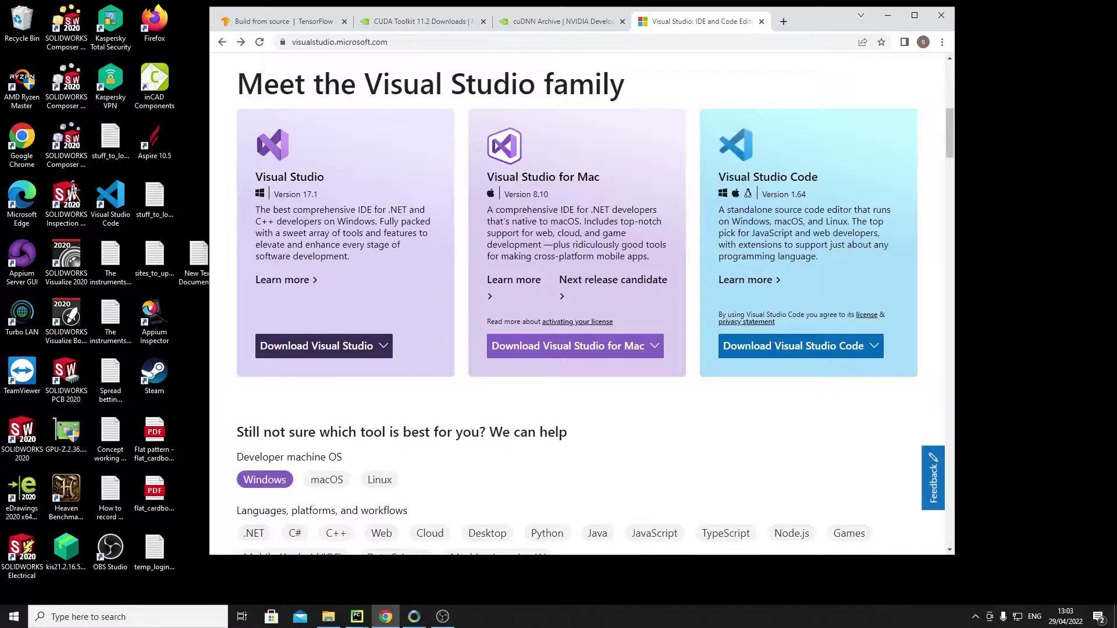
- Open the Visual Studio Installer and review the available editions, including the workloads offered for Visual Studio Enterprise 2022
{"action": "left_click", "coordinate": [14, 617]}
{"action": "type", "text": "v"}
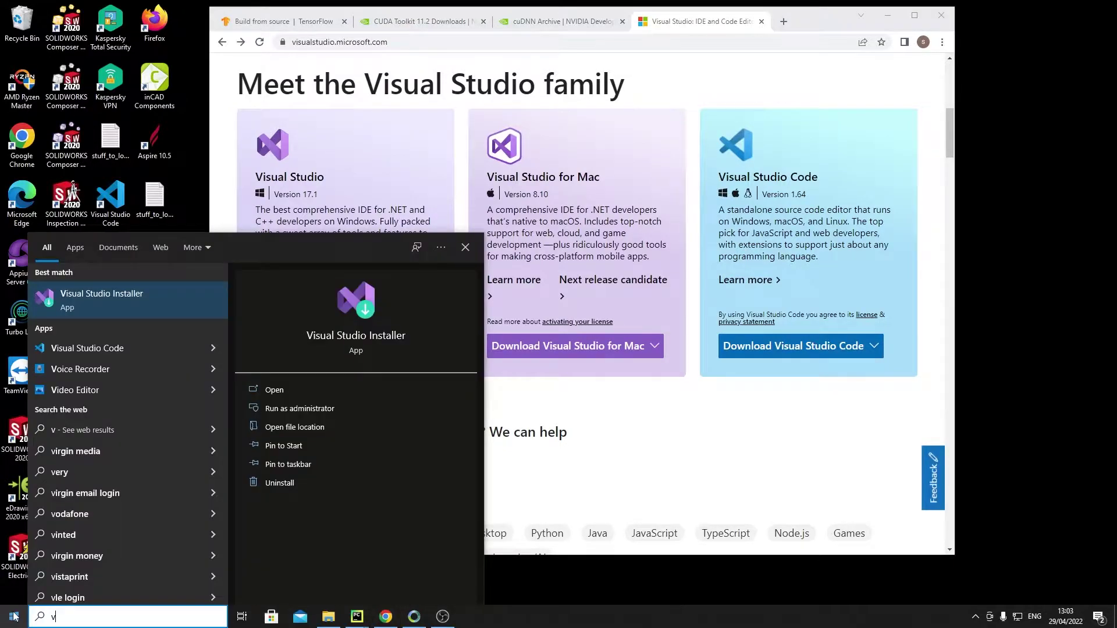
{"action": "left_click", "coordinate": [93, 305]}
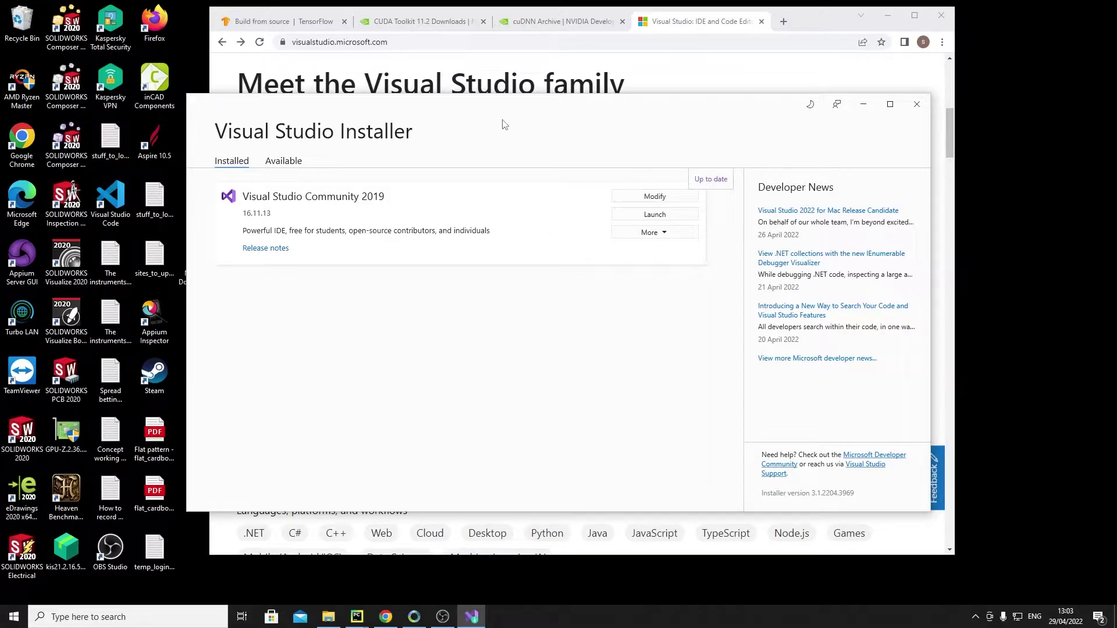
{"action": "left_click_drag", "start_coordinate": [464, 106], "coordinate": [431, 115]}
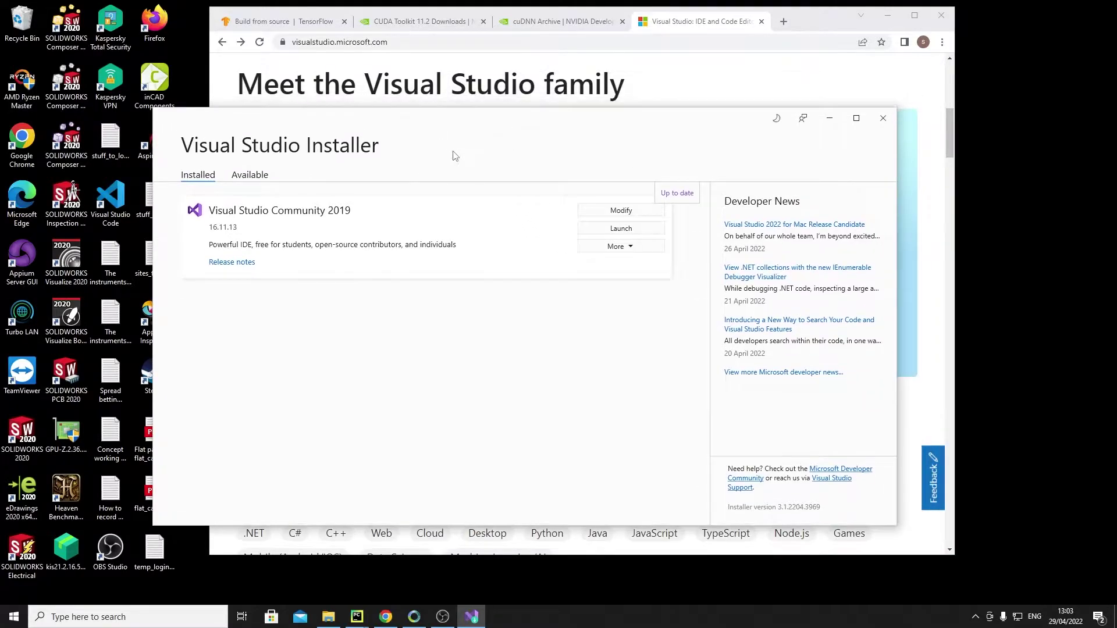
{"action": "left_click", "coordinate": [251, 178]}
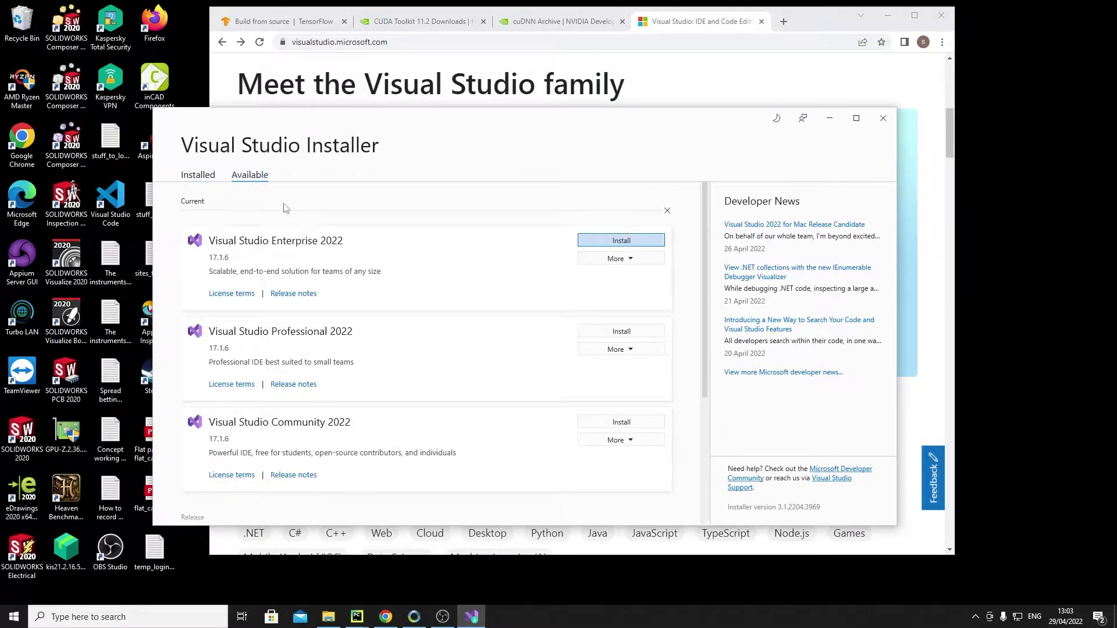
{"action": "left_click", "coordinate": [612, 244]}
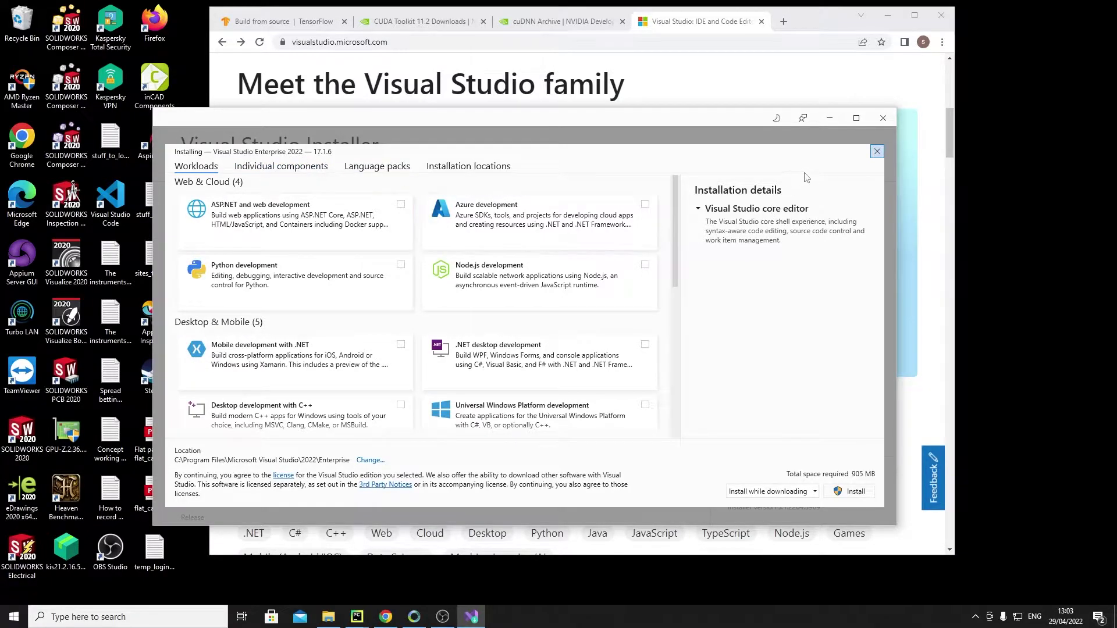
{"action": "left_click", "coordinate": [876, 153]}
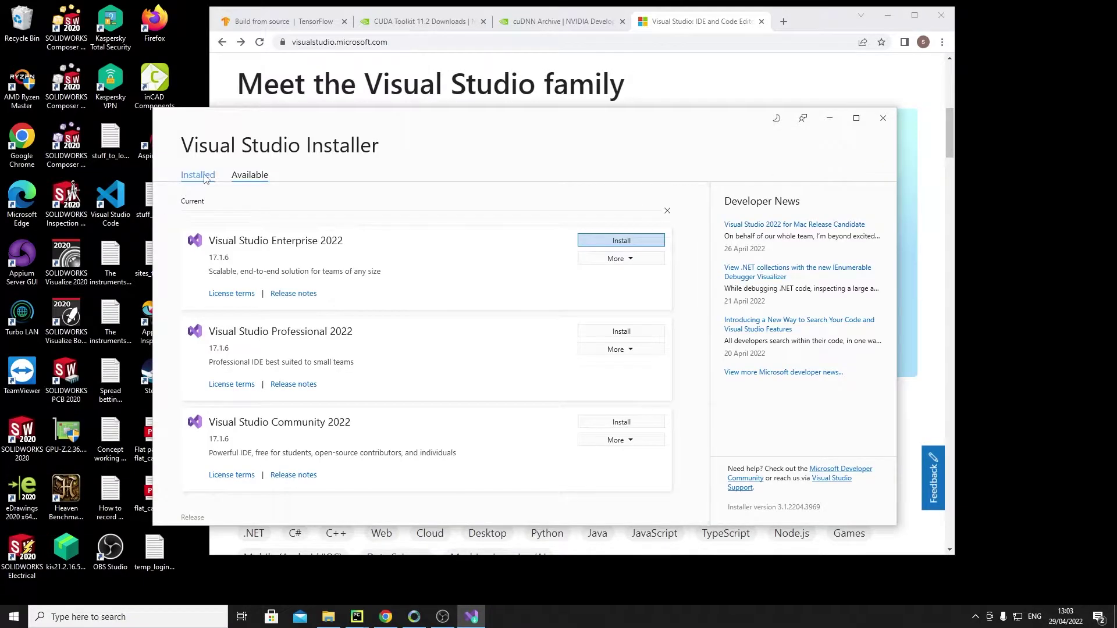
{"action": "scroll", "coordinate": [352, 287], "scroll_direction": "down", "scroll_amount": 3}
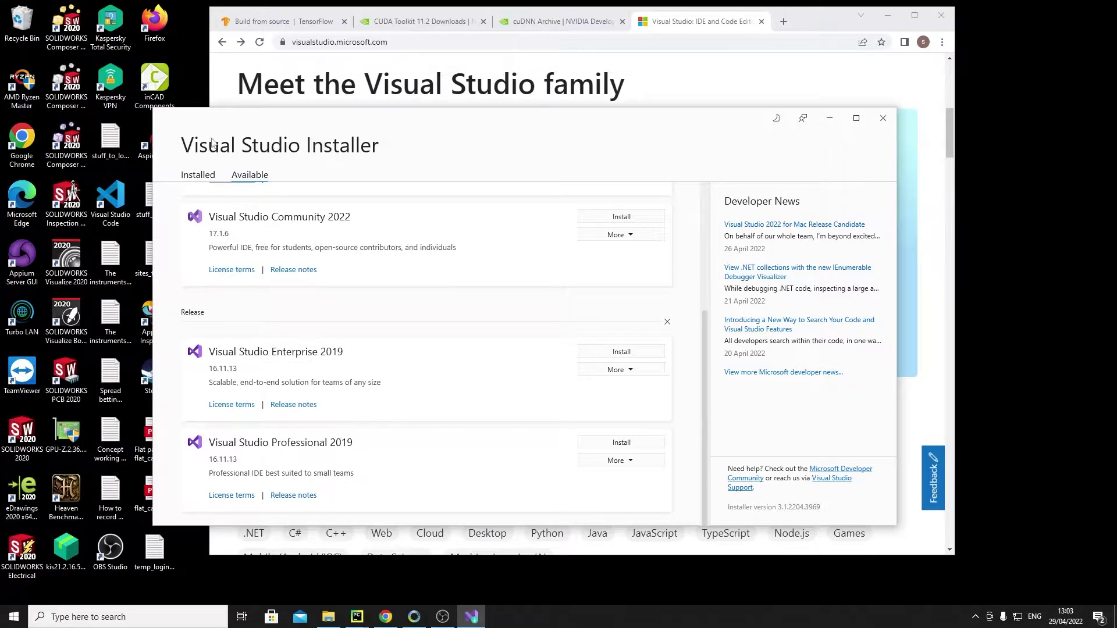
- Review the Desktop development with C++ components of the installed Visual Studio Community 2019, and close the installer without changes
{"action": "left_click", "coordinate": [203, 179]}
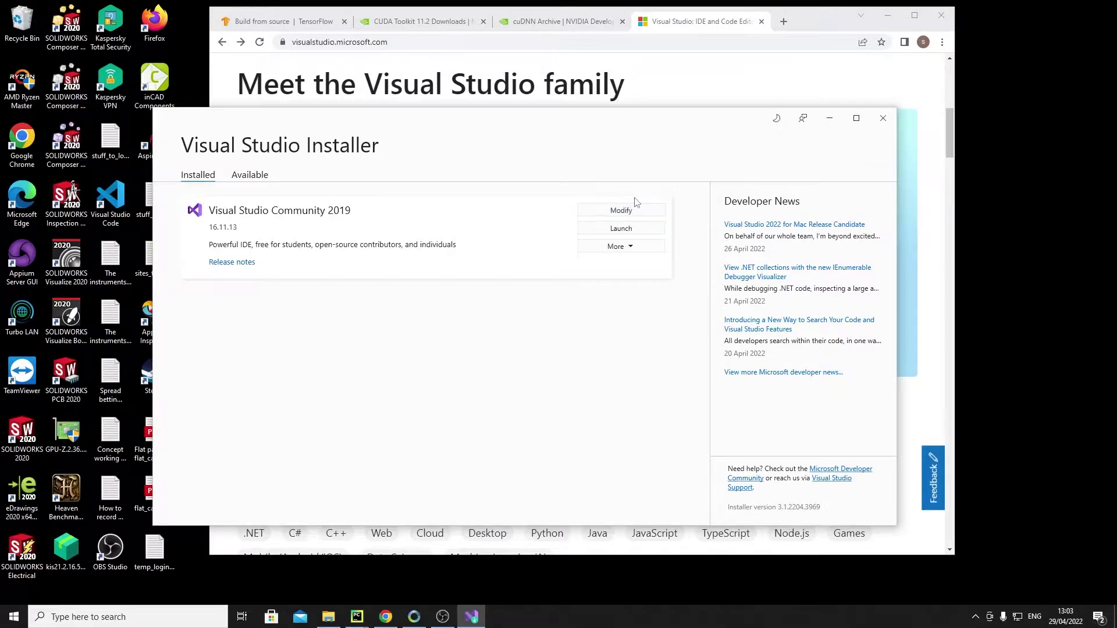
{"action": "left_click", "coordinate": [602, 212]}
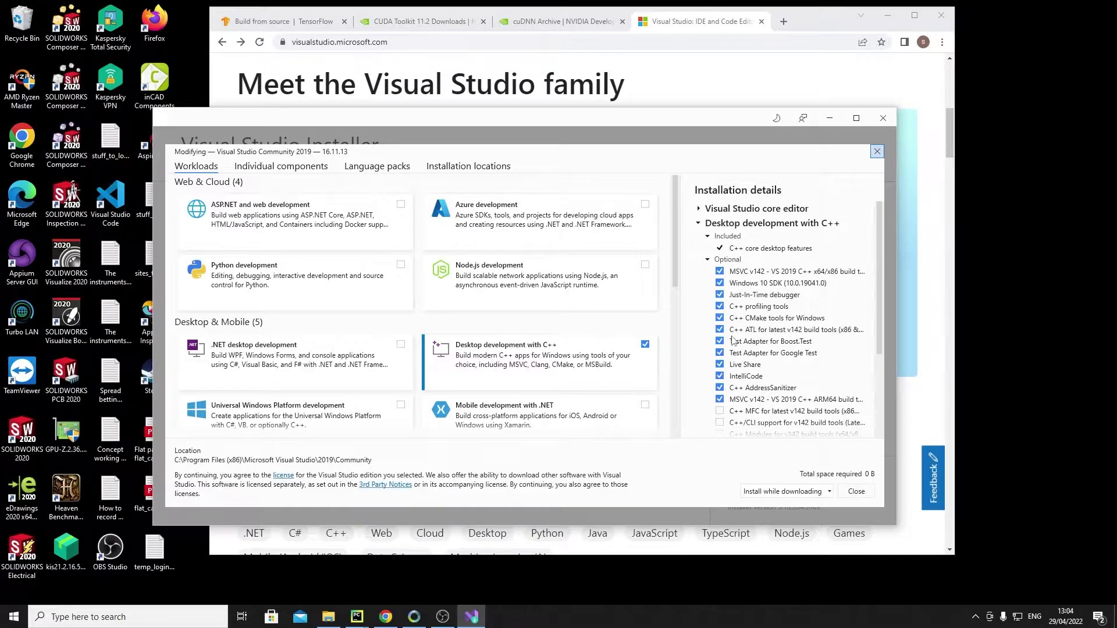
{"action": "left_click_drag", "start_coordinate": [879, 300], "coordinate": [873, 260]}
{"action": "left_click_drag", "start_coordinate": [881, 264], "coordinate": [879, 311]}
{"action": "scroll", "coordinate": [744, 248], "scroll_direction": "up", "scroll_amount": 2}
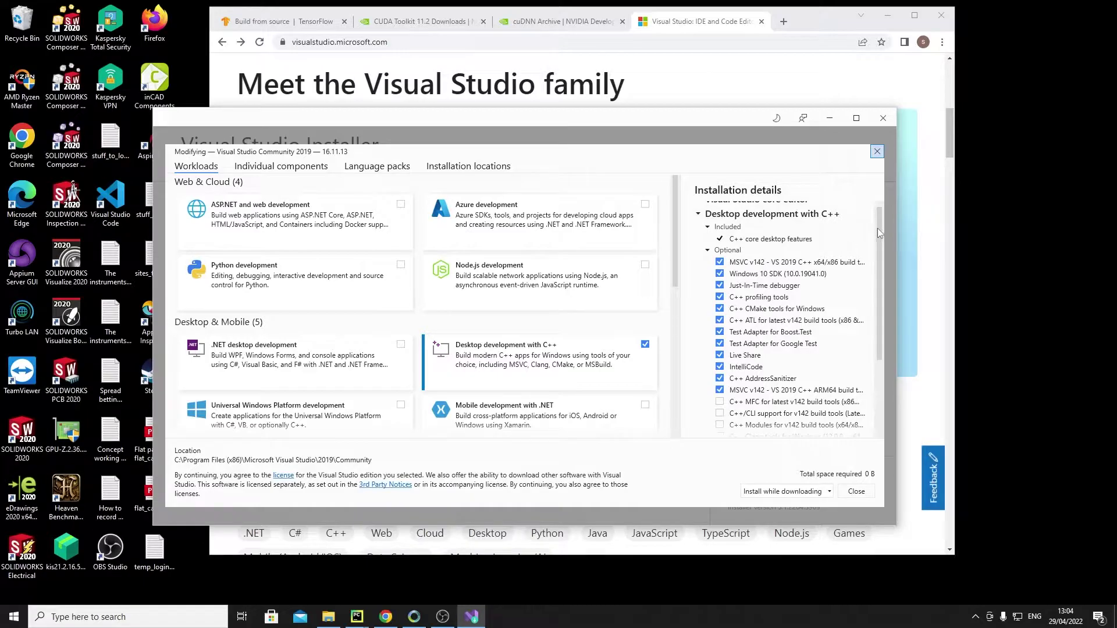
{"action": "left_click_drag", "start_coordinate": [881, 228], "coordinate": [877, 221]}
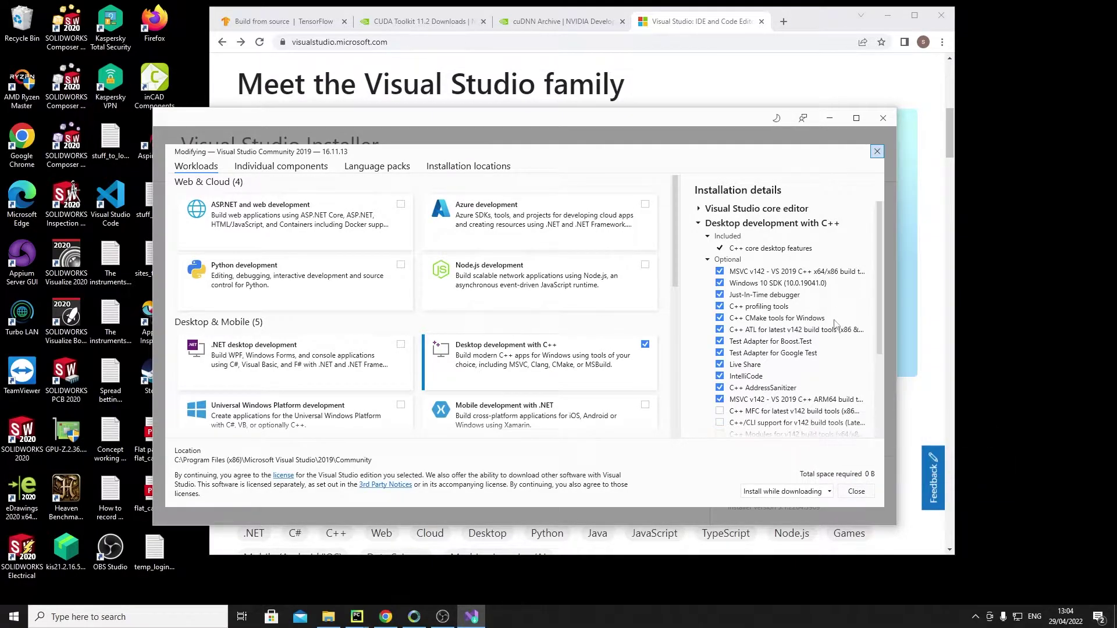
{"action": "left_click", "coordinate": [878, 152]}
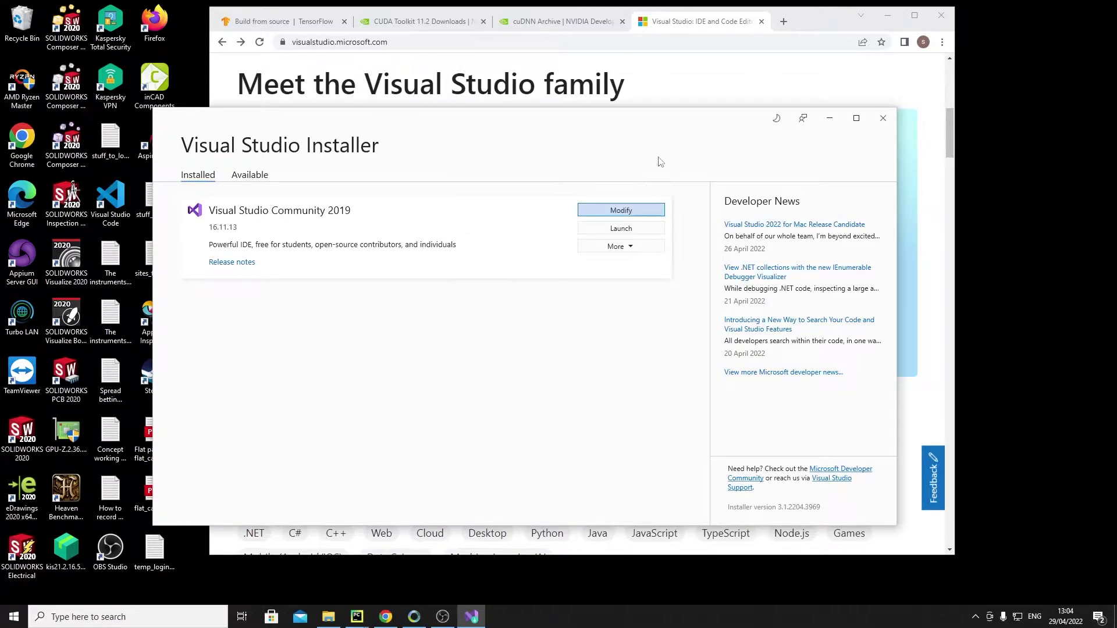
{"action": "left_click", "coordinate": [882, 118]}
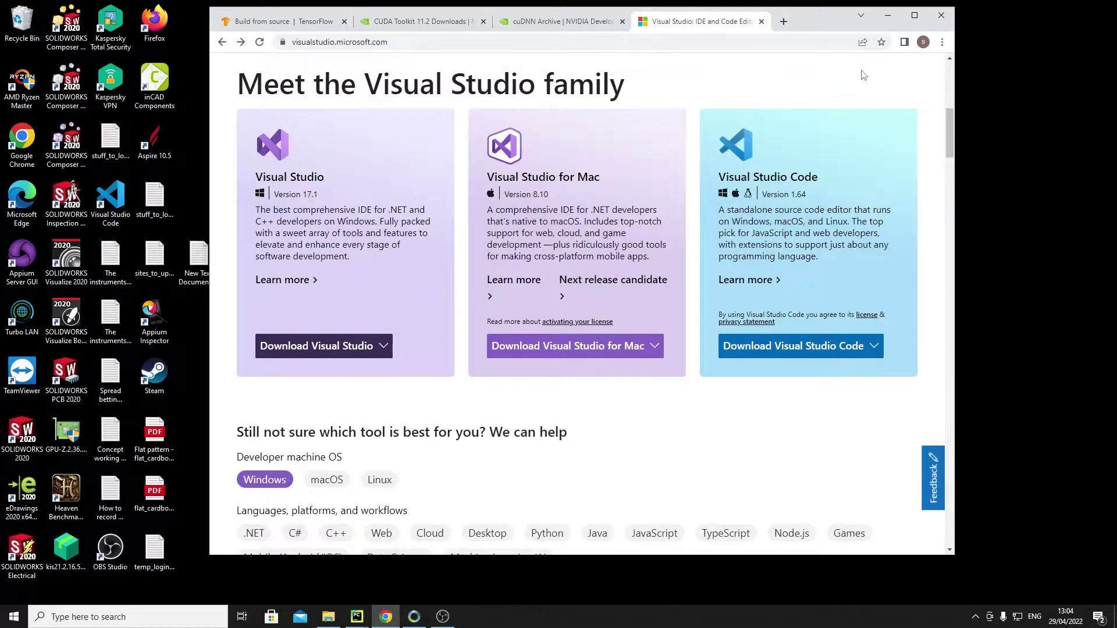
- Examine the cuDNN and CUDA versions for tensorflow-2.8.0 in TensorFlow's tested GPU builds table, comparing them with the CUDA Toolkit download page
{"action": "left_click", "coordinate": [301, 23]}
{"action": "scroll", "coordinate": [715, 283], "scroll_direction": "down", "scroll_amount": 20}
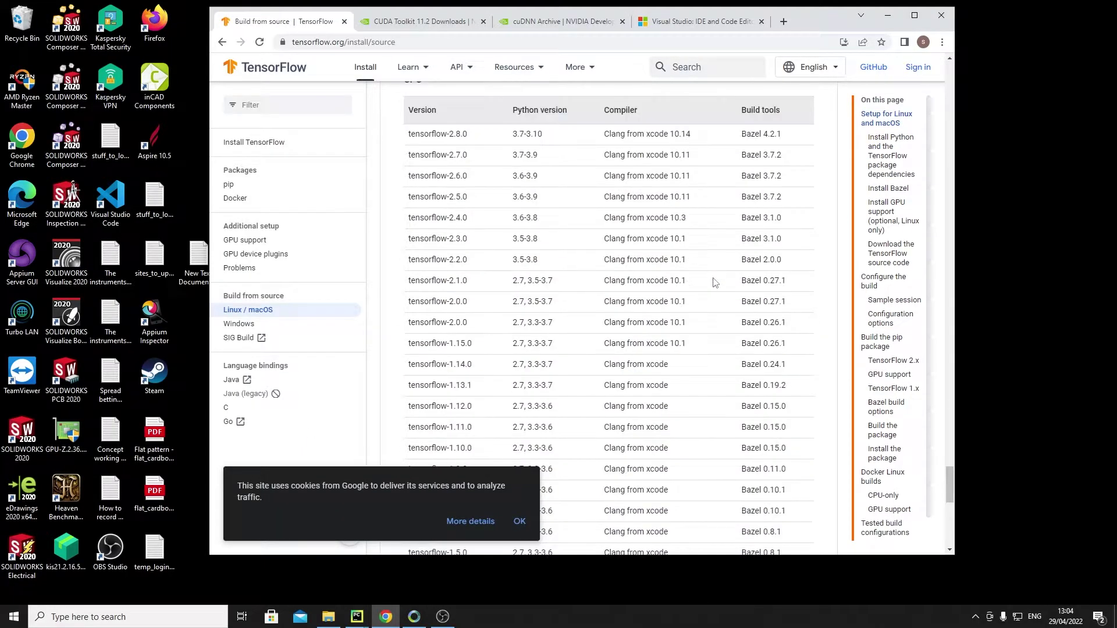
{"action": "scroll", "coordinate": [711, 283], "scroll_direction": "up", "scroll_amount": 20}
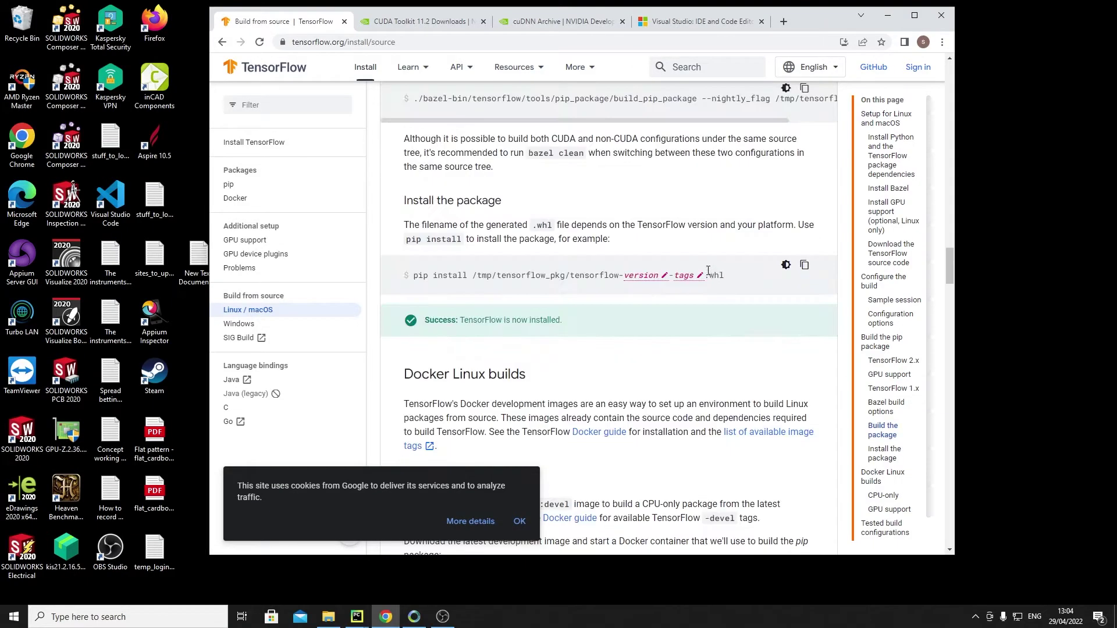
{"action": "mouse_move", "coordinate": [408, 65]}
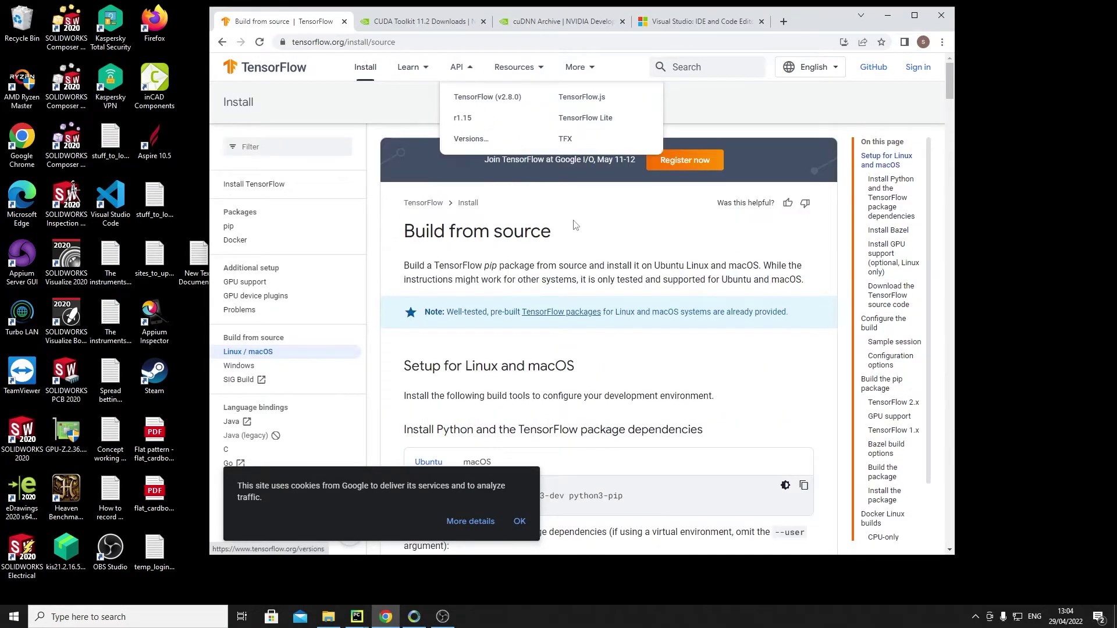
{"action": "scroll", "coordinate": [611, 303], "scroll_direction": "down", "scroll_amount": 15}
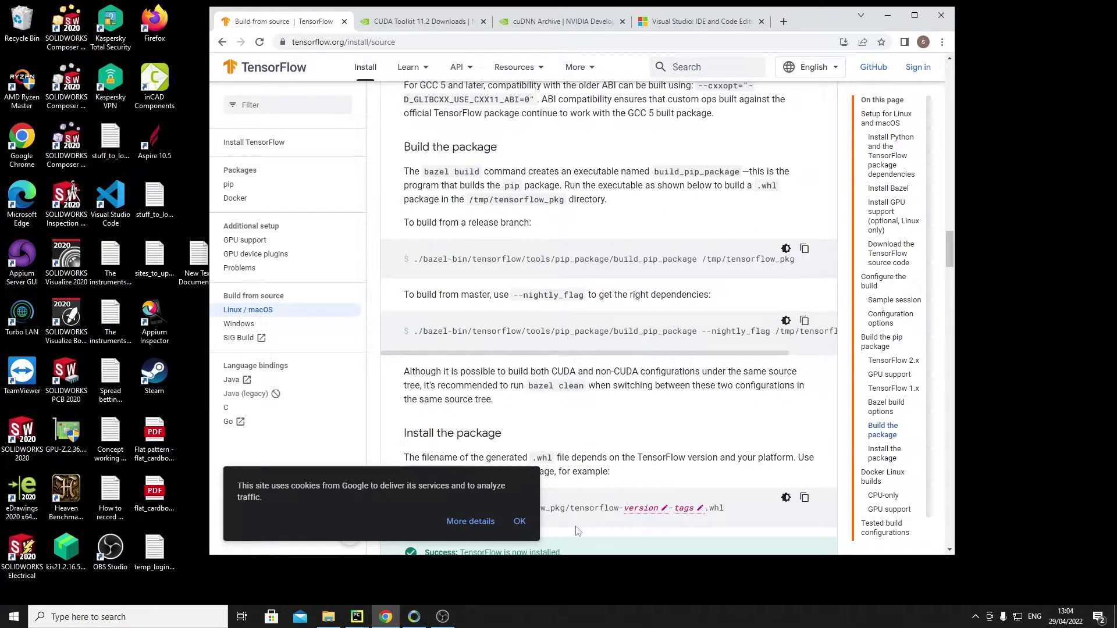
{"action": "scroll", "coordinate": [577, 531], "scroll_direction": "down", "scroll_amount": 10}
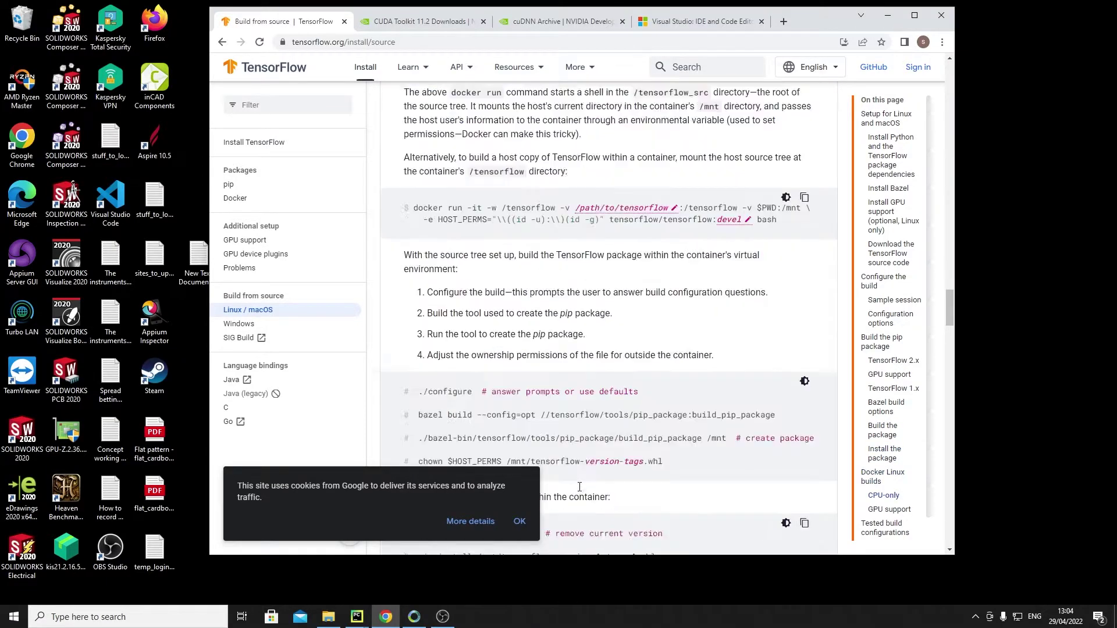
{"action": "scroll", "coordinate": [580, 486], "scroll_direction": "down", "scroll_amount": 10}
{"action": "scroll", "coordinate": [580, 492], "scroll_direction": "down", "scroll_amount": 8}
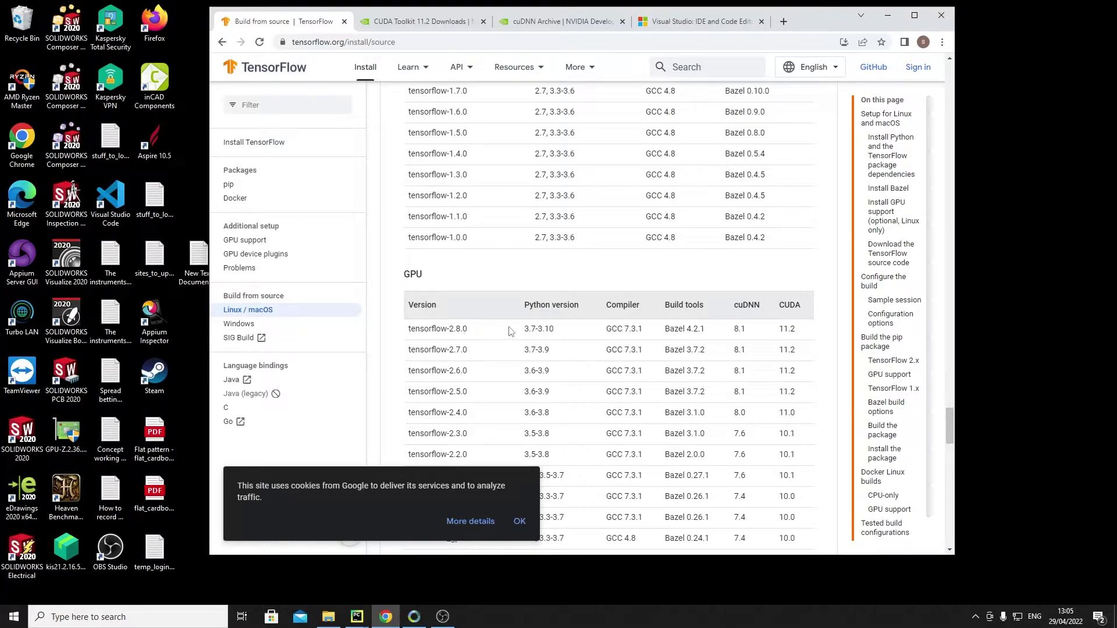
{"action": "left_click_drag", "start_coordinate": [778, 330], "coordinate": [799, 332]}
{"action": "left_click_drag", "start_coordinate": [735, 330], "coordinate": [802, 306]}
{"action": "left_click", "coordinate": [419, 23]}
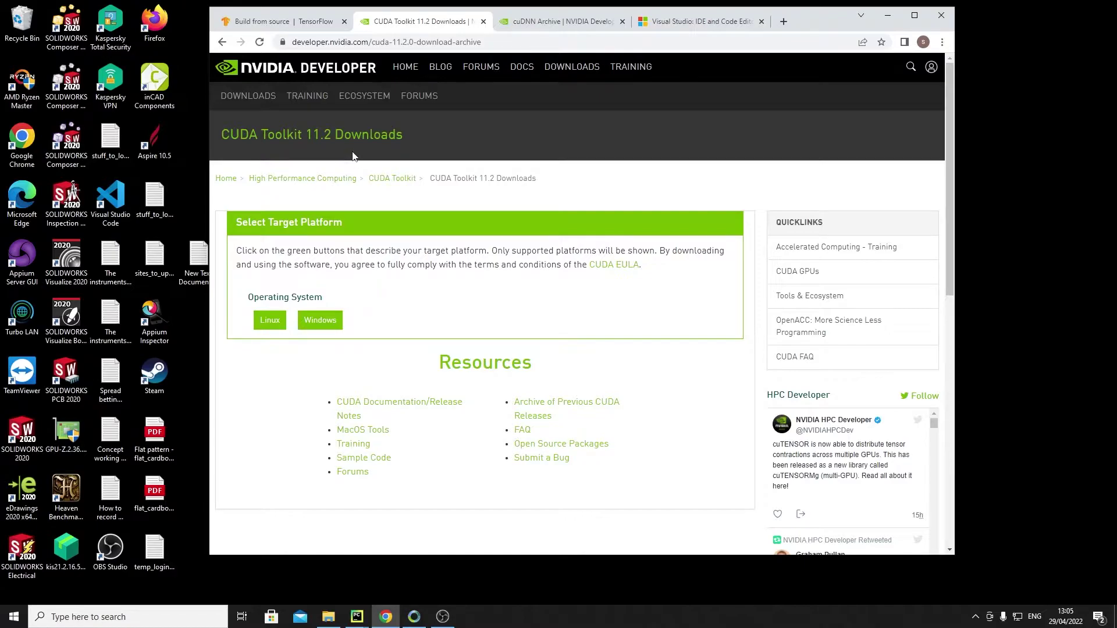
{"action": "left_click", "coordinate": [315, 24]}
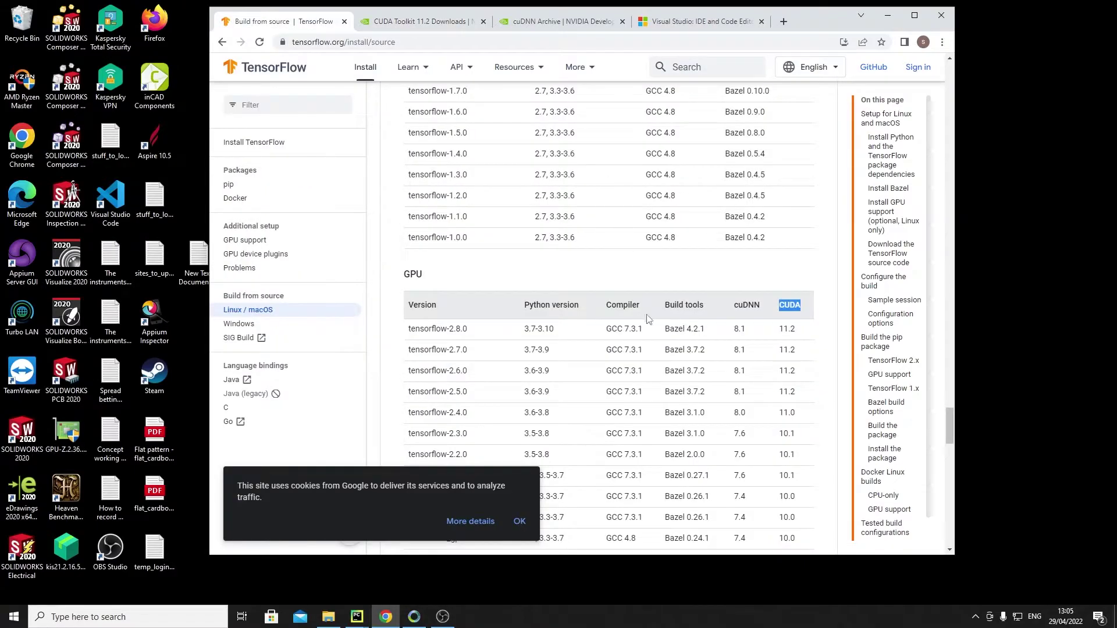
- Choose Windows, version 10 and the exe (local) installer as the target platform for the CUDA Toolkit 11.2 download
{"action": "left_click", "coordinate": [416, 23]}
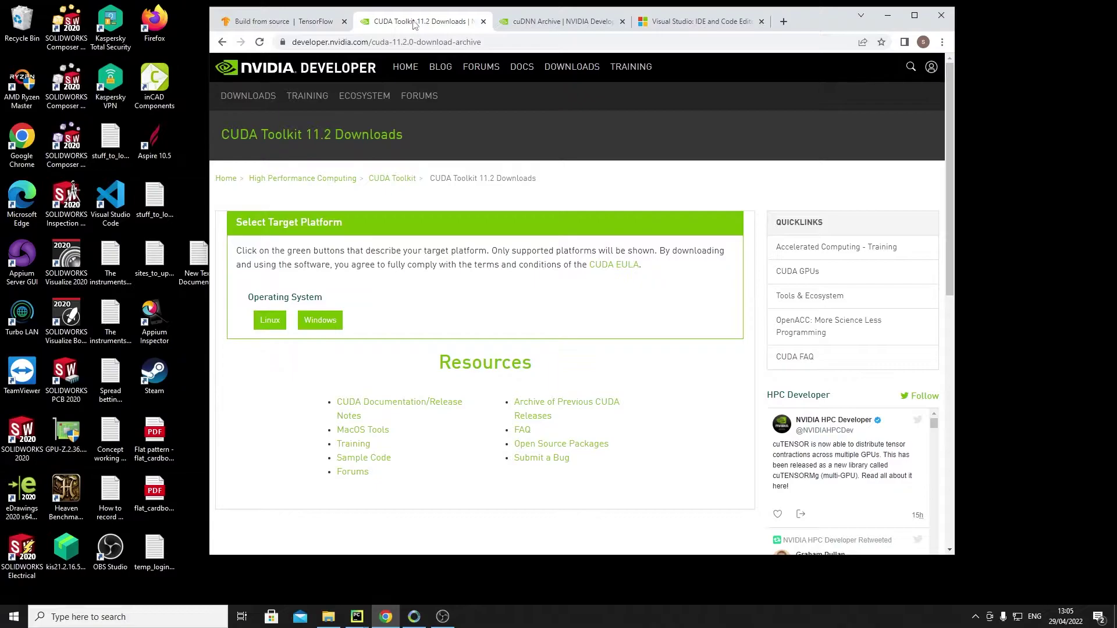
{"action": "left_click", "coordinate": [312, 330]}
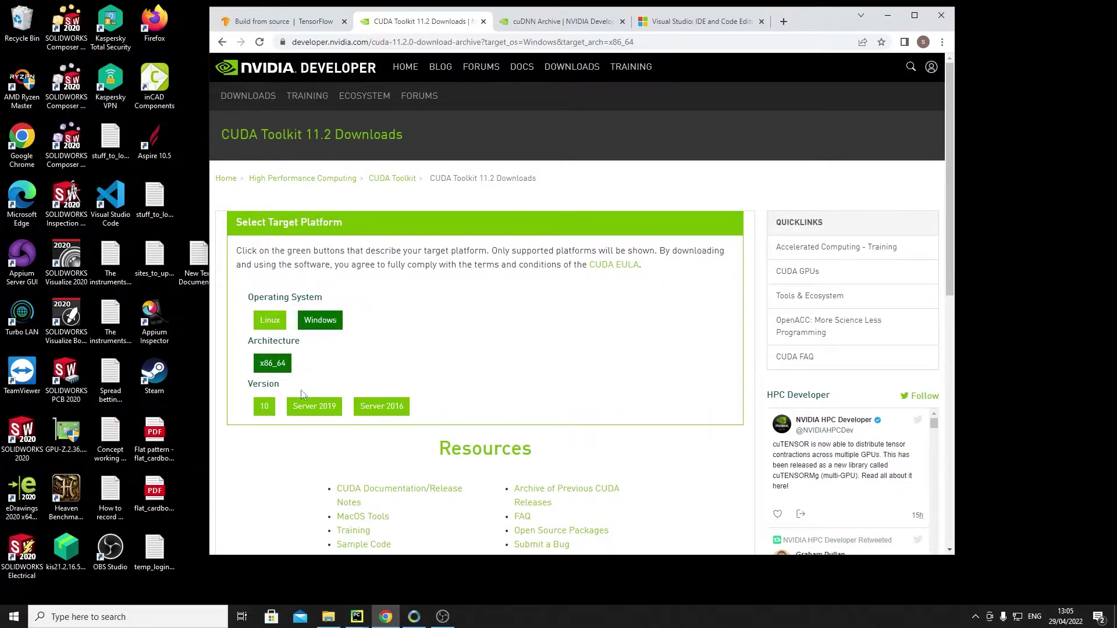
{"action": "left_click", "coordinate": [262, 407]}
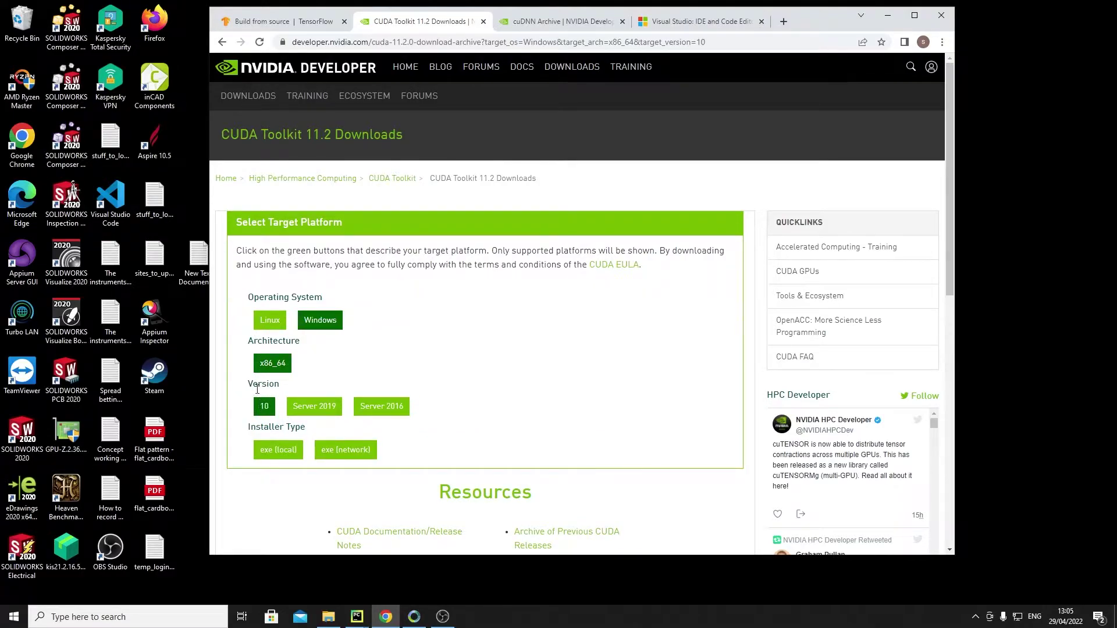
{"action": "left_click", "coordinate": [288, 452]}
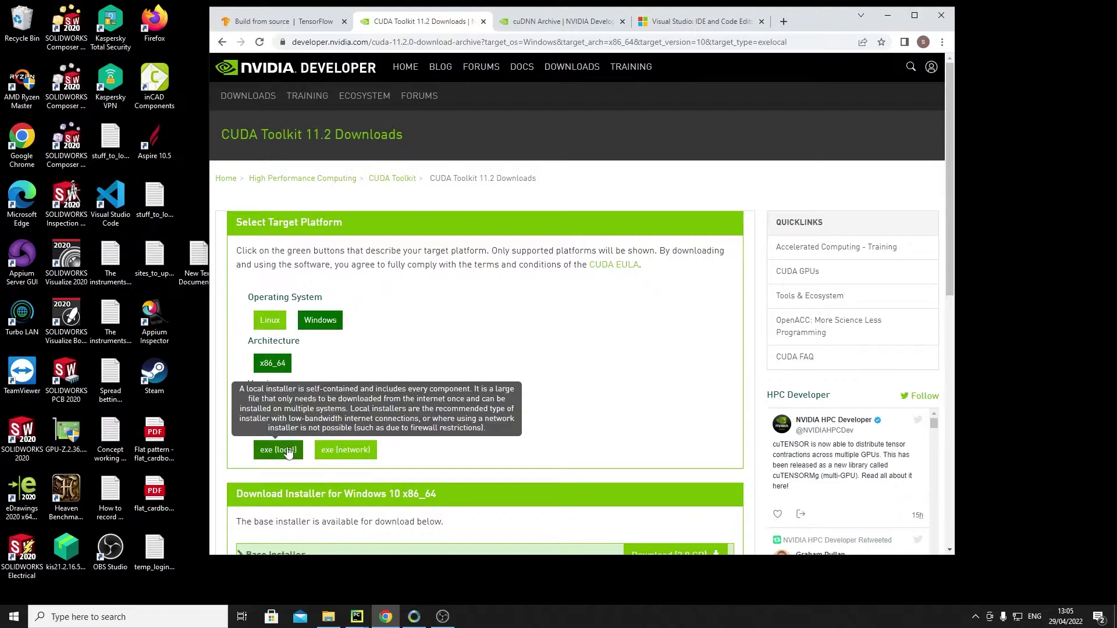
{"action": "scroll", "coordinate": [431, 445], "scroll_direction": "down", "scroll_amount": 2}
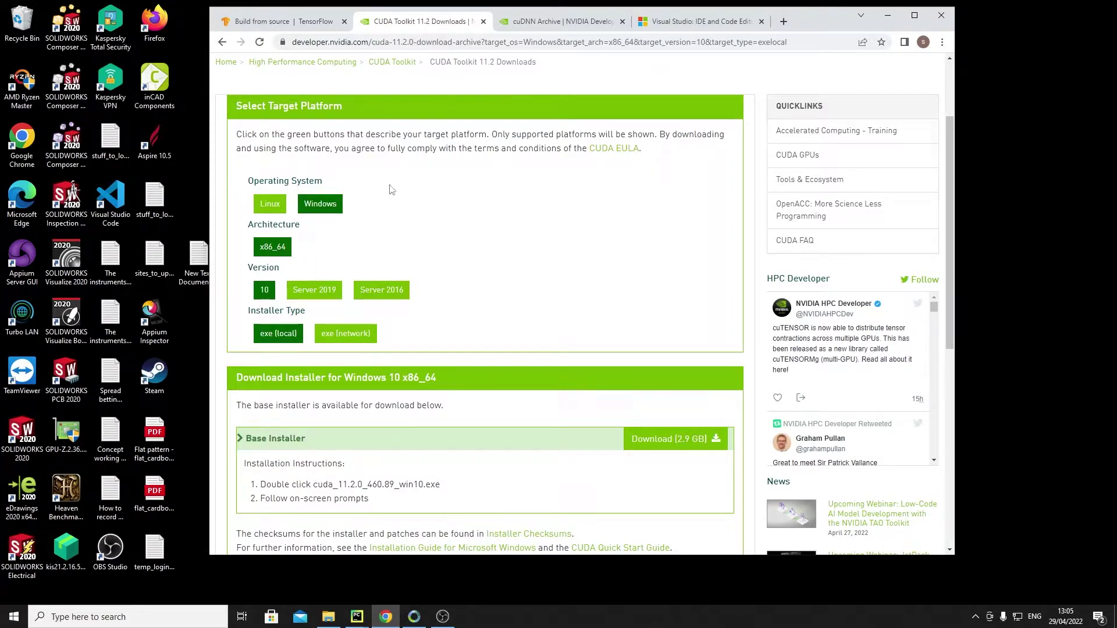
- Run cuda_11.2.0_460.89_win10.exe from the Downloads folder with the default extraction path, and cancel the setup at the license agreement
{"action": "left_click", "coordinate": [327, 618]}
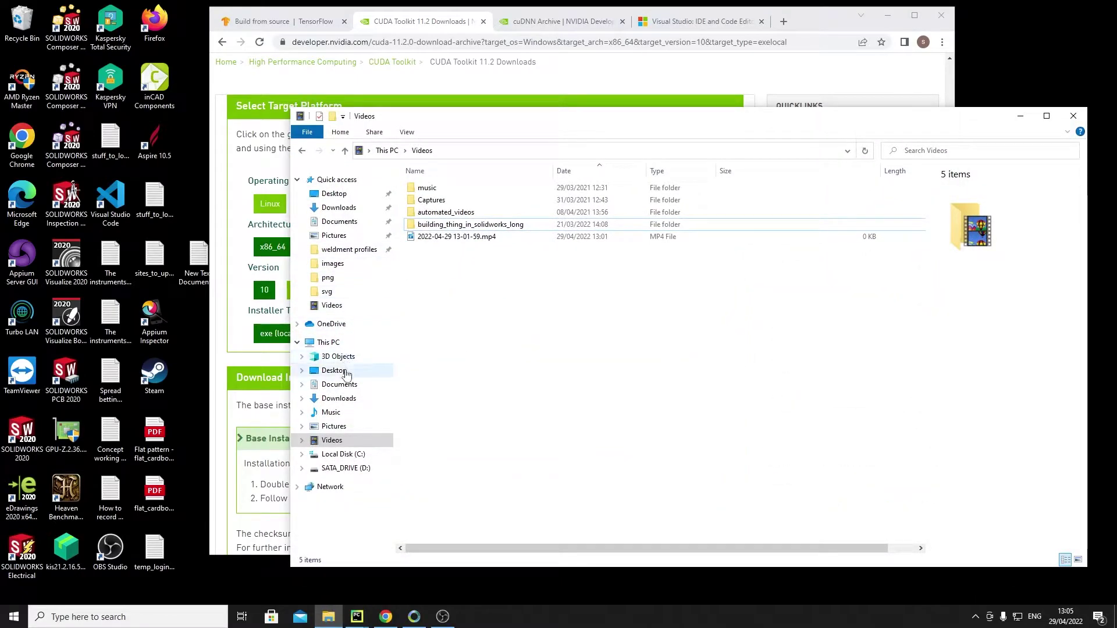
{"action": "left_click", "coordinate": [339, 399]}
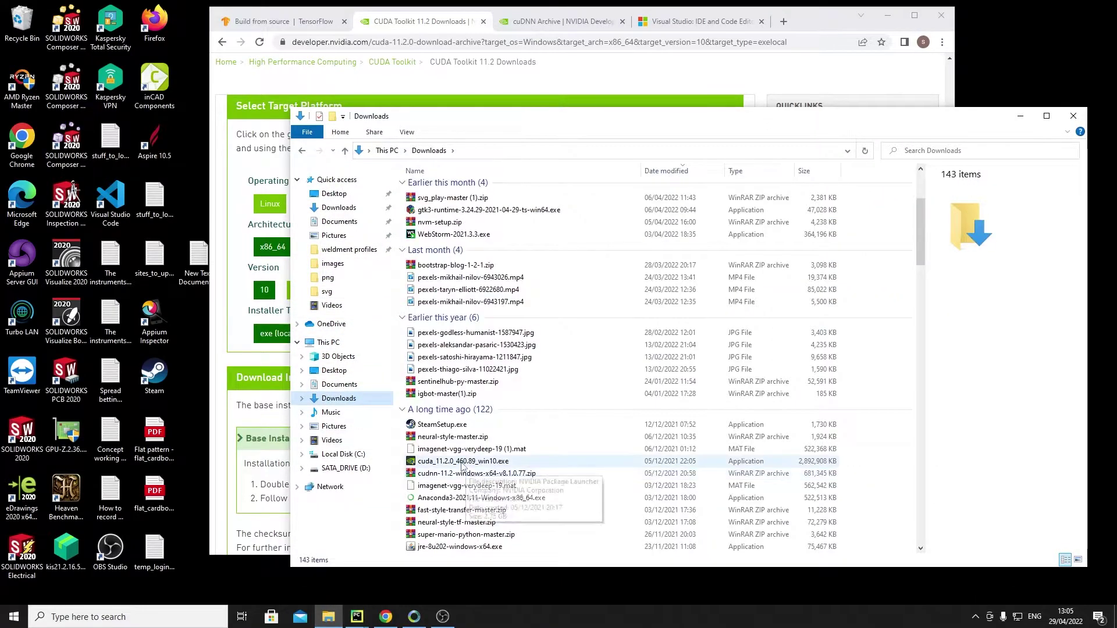
{"action": "left_click", "coordinate": [463, 463]}
{"action": "double_click", "coordinate": [459, 462]}
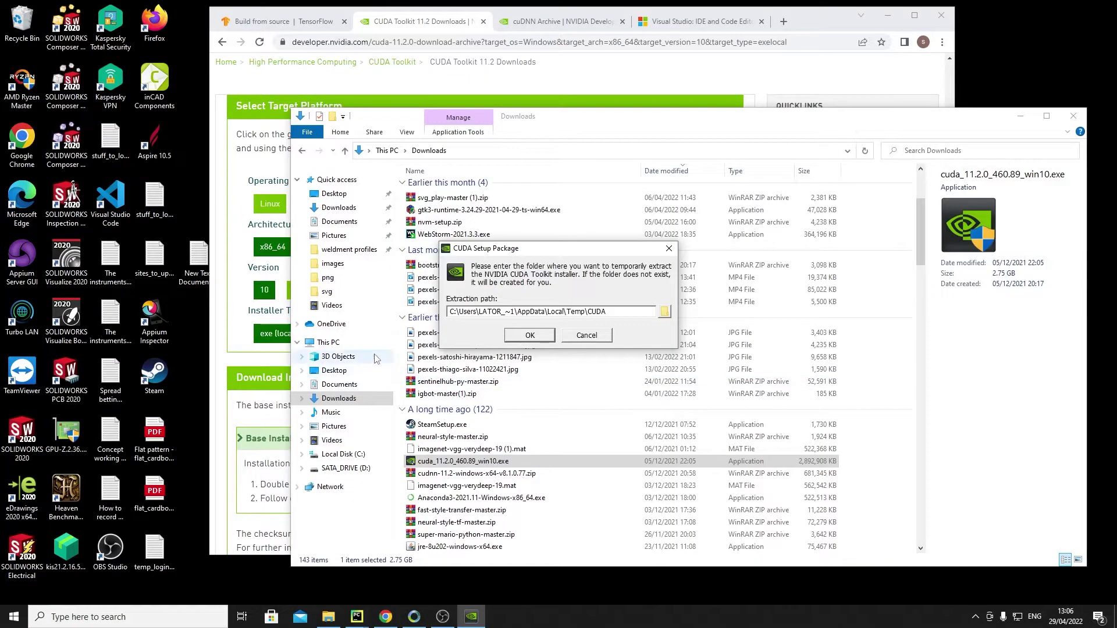
{"action": "left_click", "coordinate": [525, 334]}
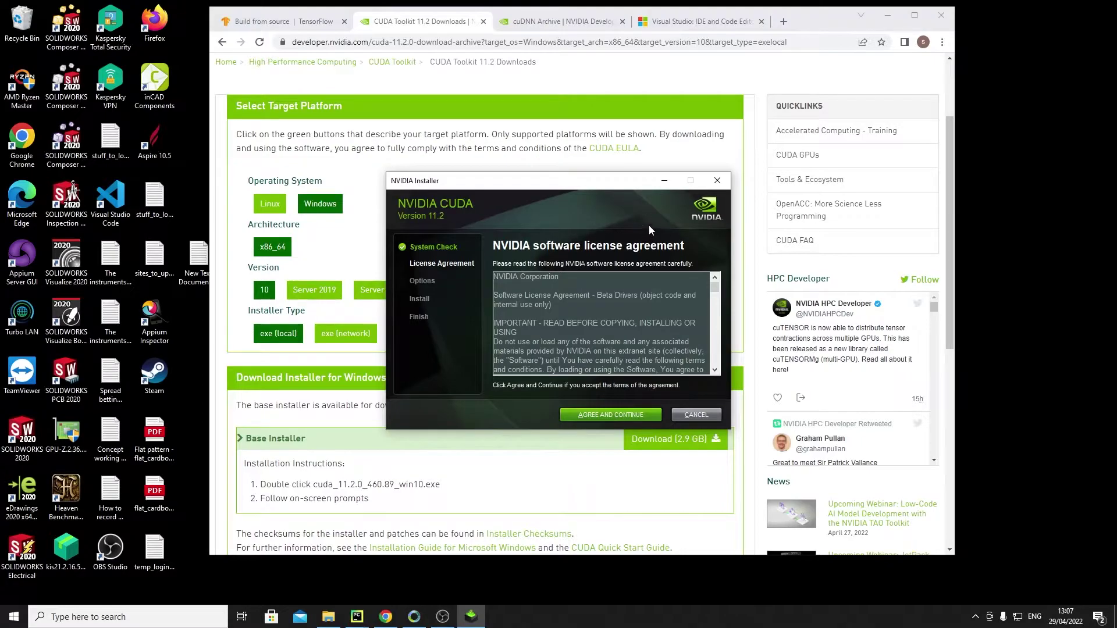
{"action": "left_click", "coordinate": [717, 182]}
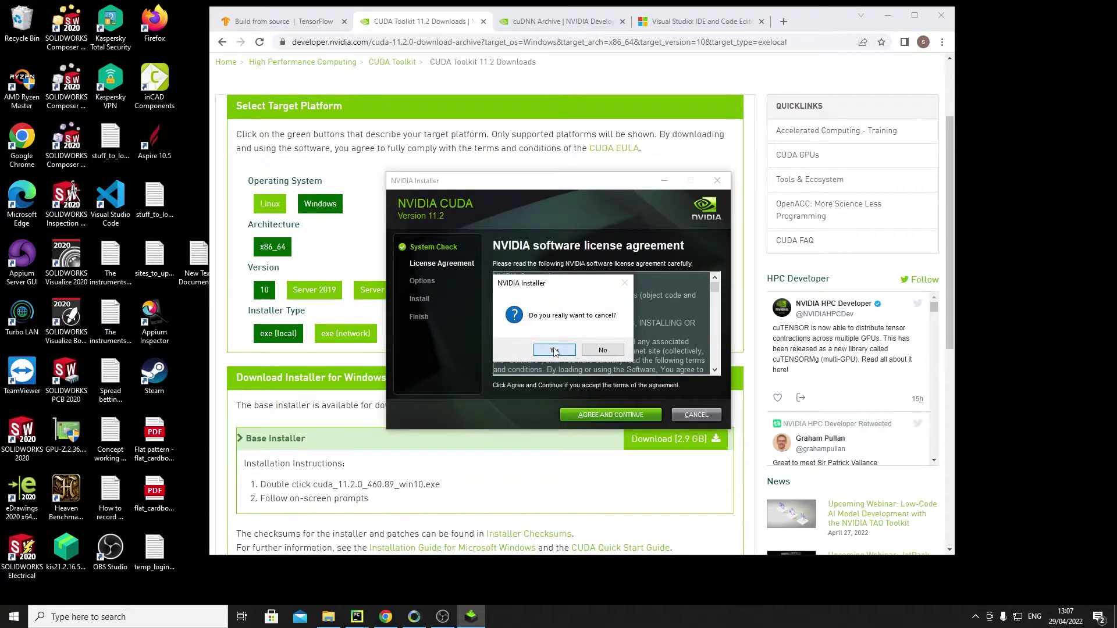
{"action": "left_click", "coordinate": [555, 352]}
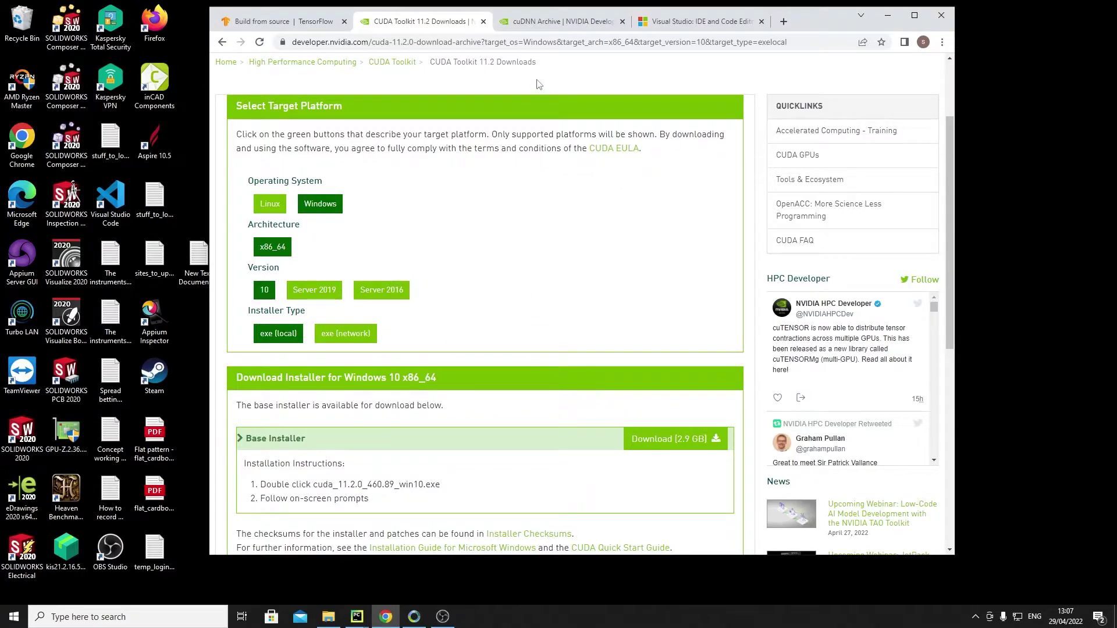
- Examine the cuDNN v8.1.1 downloads for CUDA 11.0, 11.1 and 11.2 in the cuDNN Archive, including the Windows (x86) library
{"action": "left_click", "coordinate": [540, 23]}
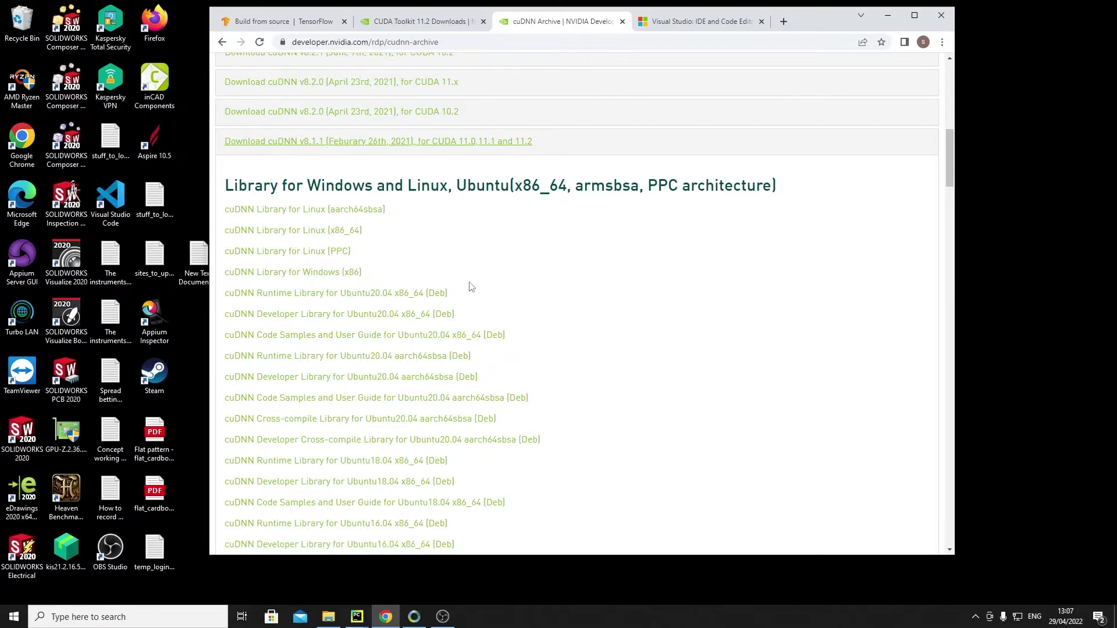
{"action": "scroll", "coordinate": [464, 265], "scroll_direction": "down", "scroll_amount": 2}
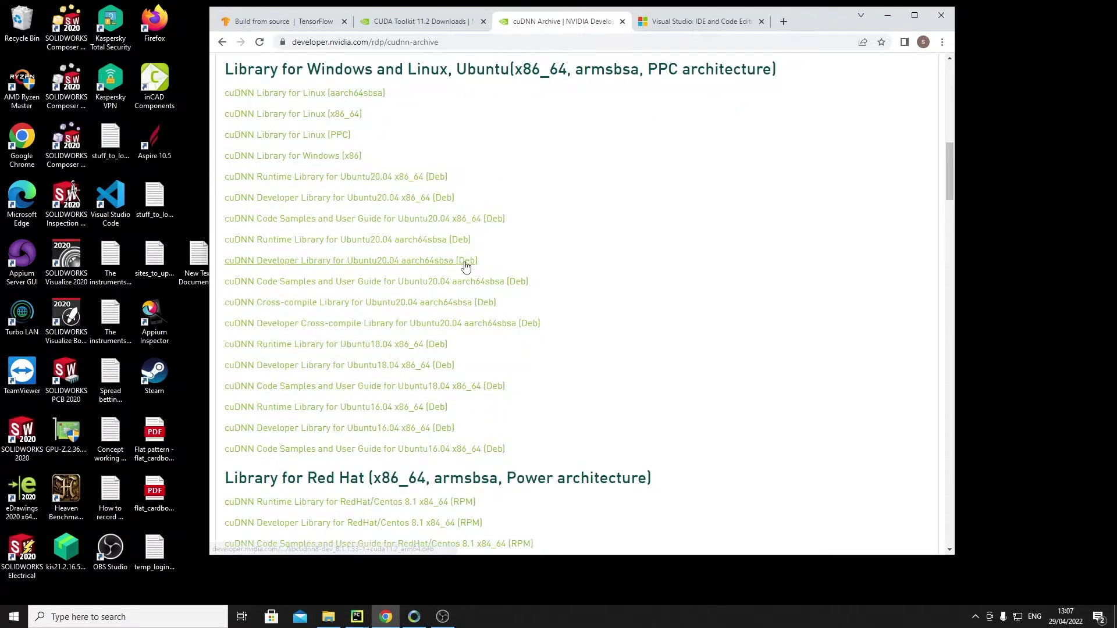
{"action": "scroll", "coordinate": [424, 423], "scroll_direction": "up", "scroll_amount": 1}
{"action": "scroll", "coordinate": [277, 120], "scroll_direction": "down", "scroll_amount": 3}
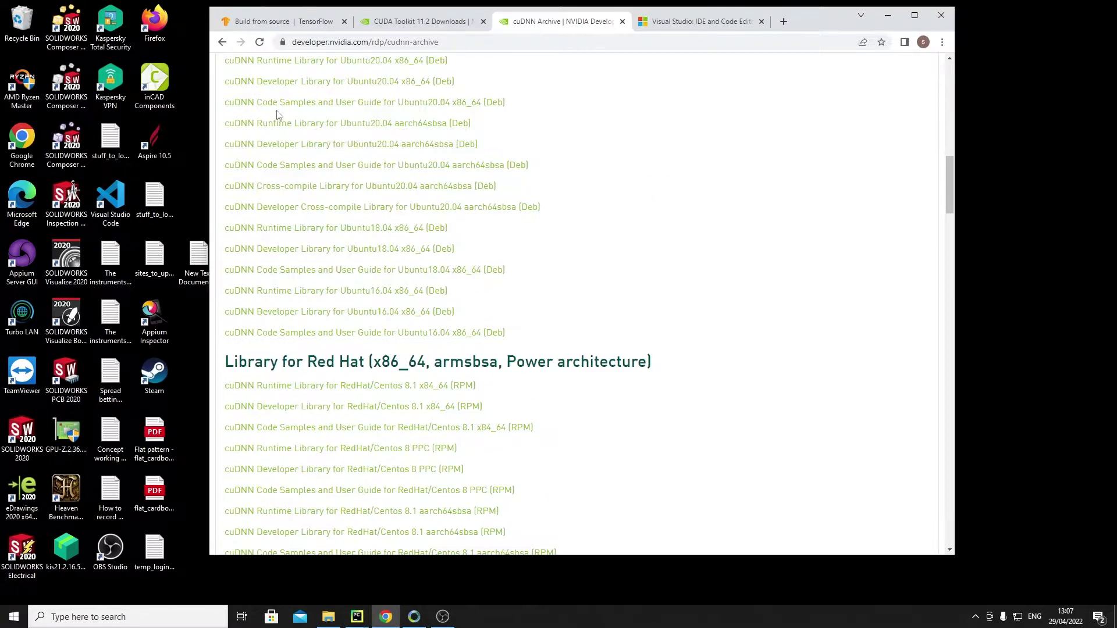
{"action": "scroll", "coordinate": [280, 205], "scroll_direction": "up", "scroll_amount": 3}
{"action": "scroll", "coordinate": [316, 153], "scroll_direction": "down", "scroll_amount": 1}
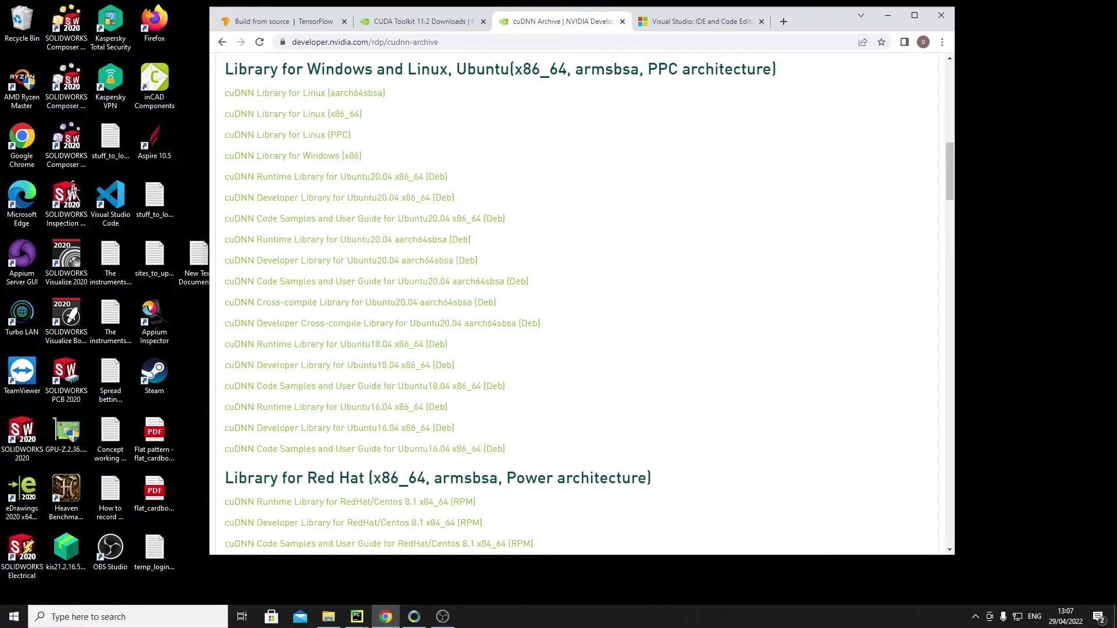
- Open the cuda folder inside cudnn-11.2-windows-x64-v8.1.0.77.zip from Downloads, and move the archive window aside
{"action": "left_click", "coordinate": [328, 617]}
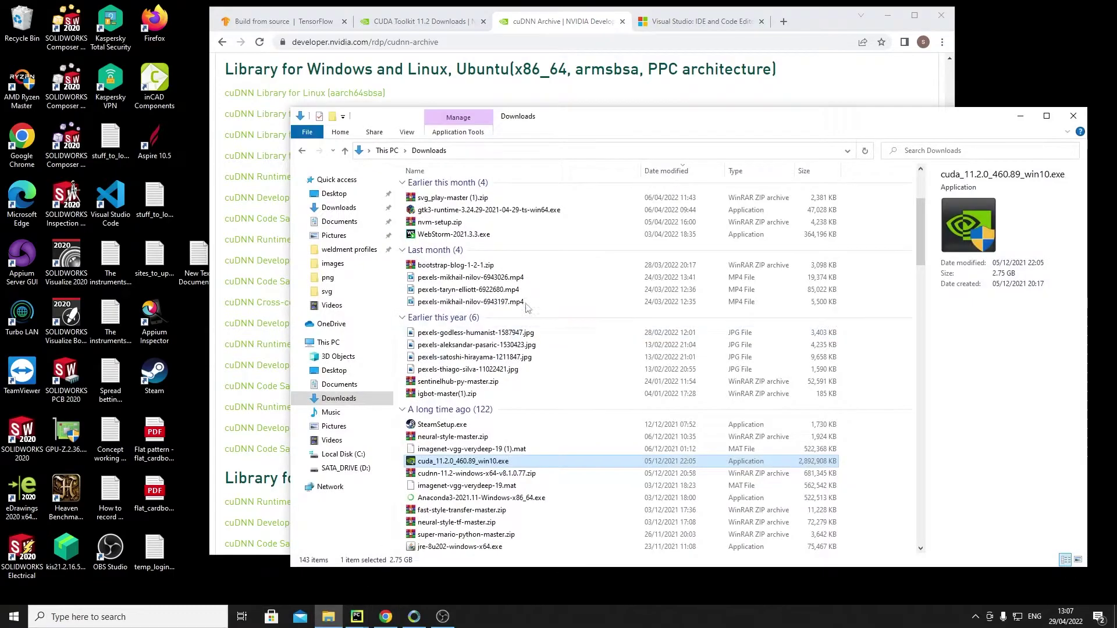
{"action": "double_click", "coordinate": [483, 475]}
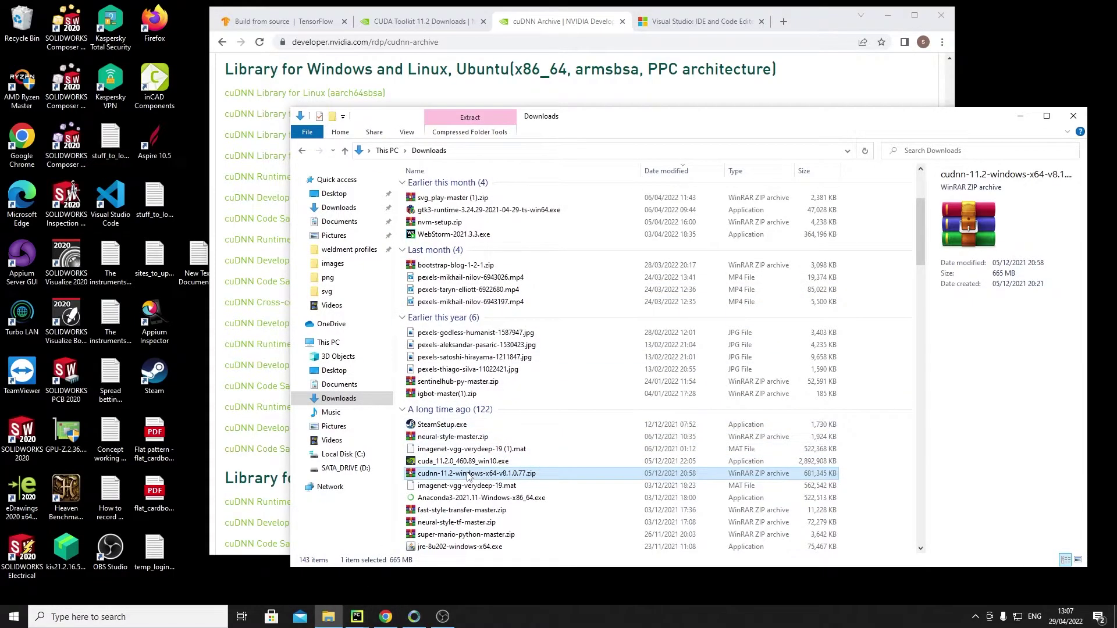
{"action": "double_click", "coordinate": [120, 356]}
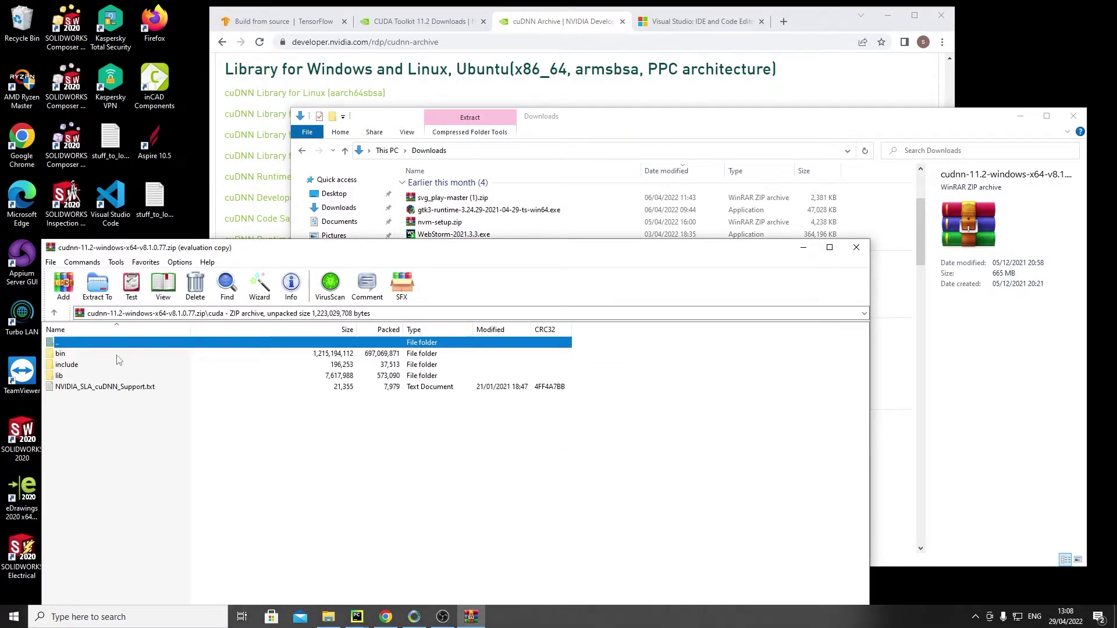
{"action": "left_click_drag", "start_coordinate": [102, 444], "coordinate": [63, 353]}
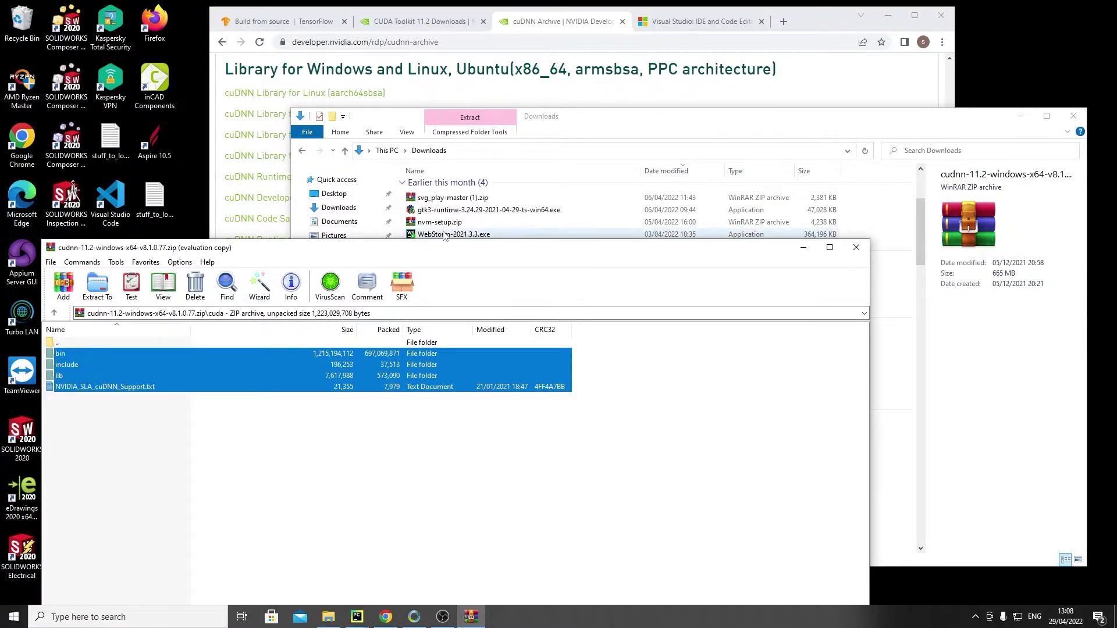
{"action": "left_click_drag", "start_coordinate": [405, 248], "coordinate": [915, 132]}
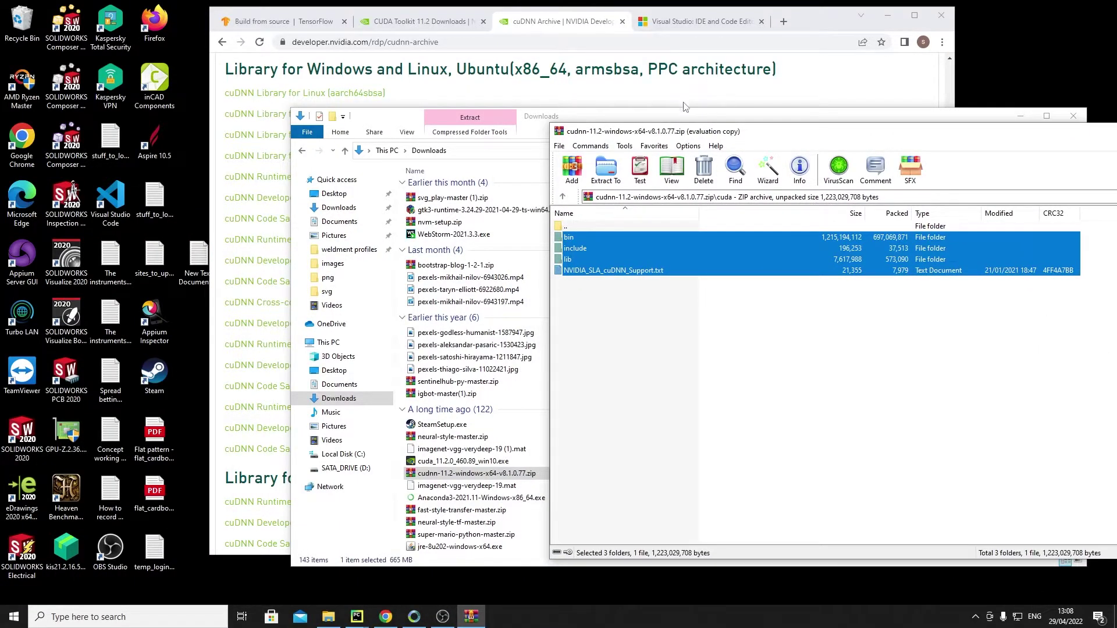
- Open C:\Program Files\NVIDIA GPU Computing Toolkit\CUDA\v11.2 beside the archive, and select the archive's bin, include, lib and NVIDIA_SLA_cuDNN_Support.txt
{"action": "left_click_drag", "start_coordinate": [687, 119], "coordinate": [458, 117]}
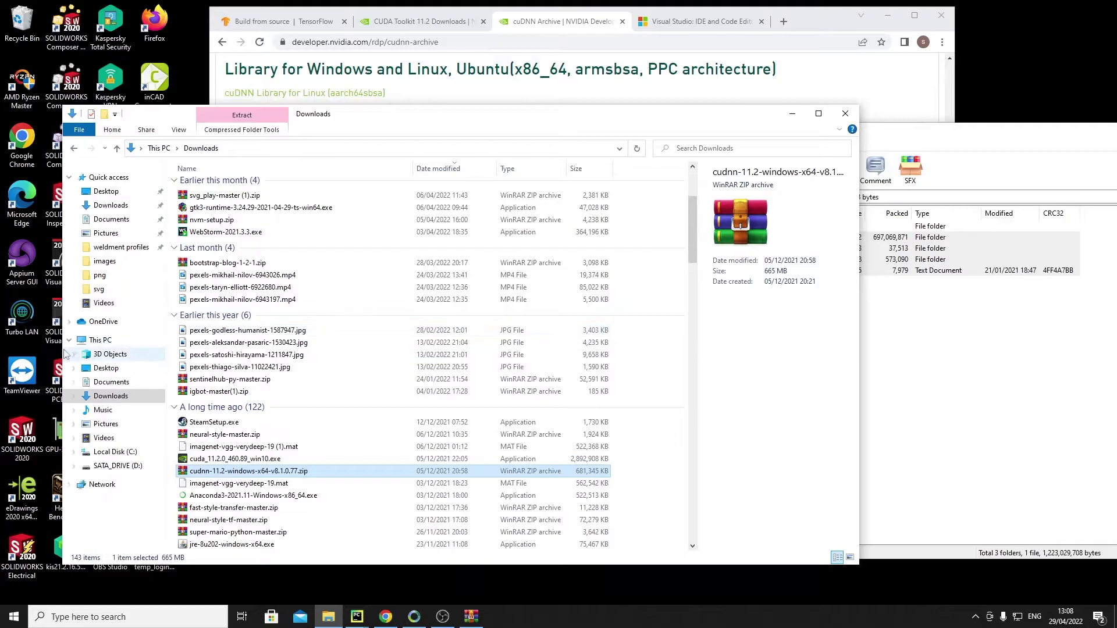
{"action": "left_click", "coordinate": [96, 341]}
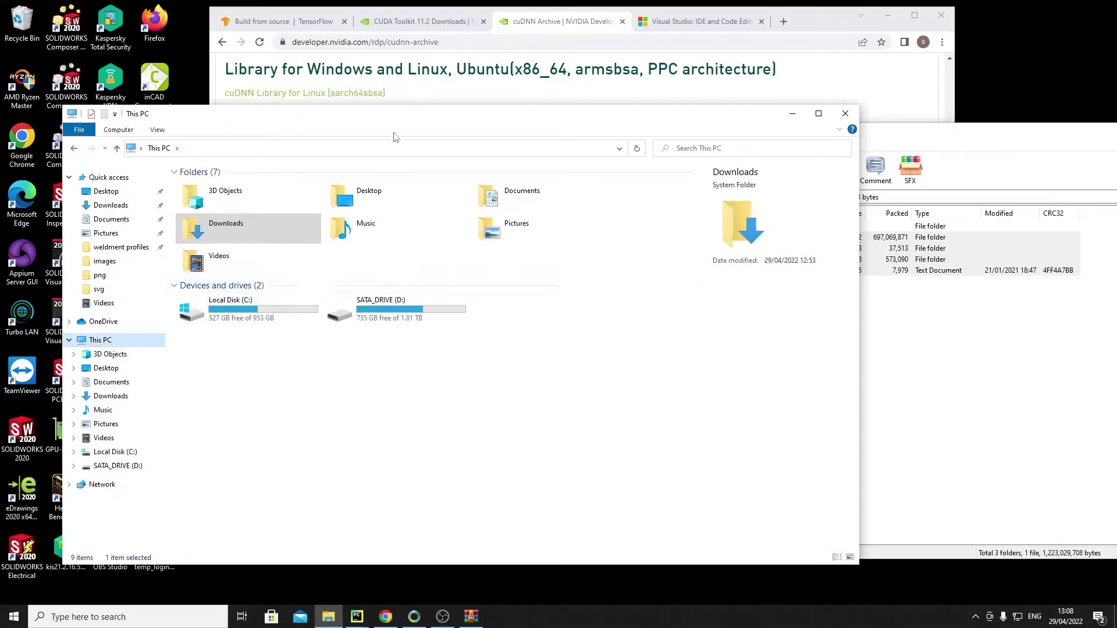
{"action": "double_click", "coordinate": [268, 299]}
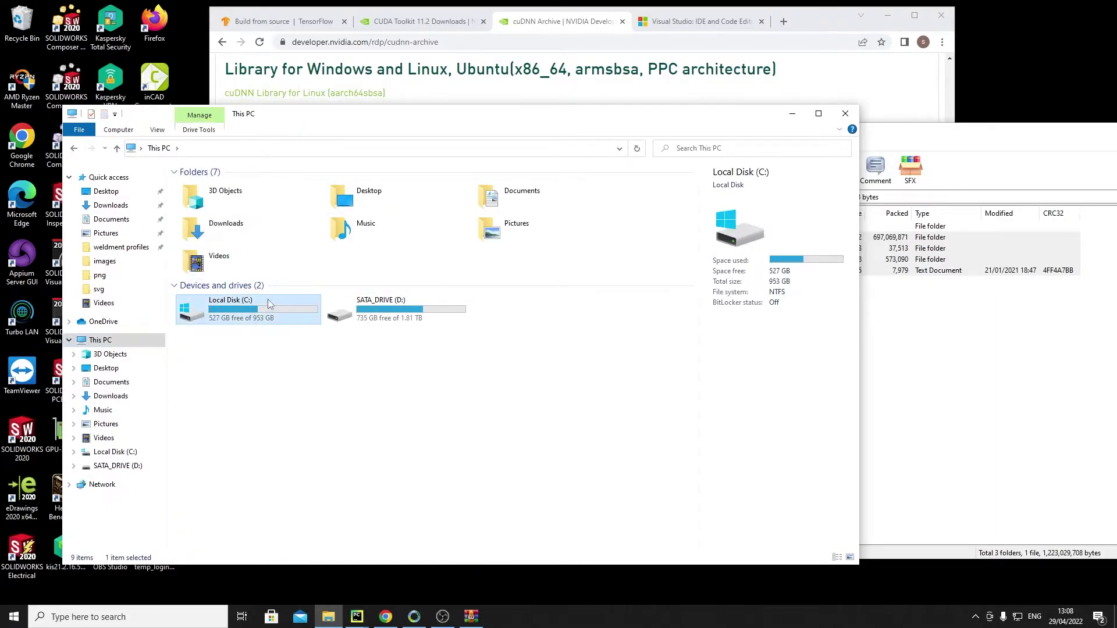
{"action": "double_click", "coordinate": [250, 283]}
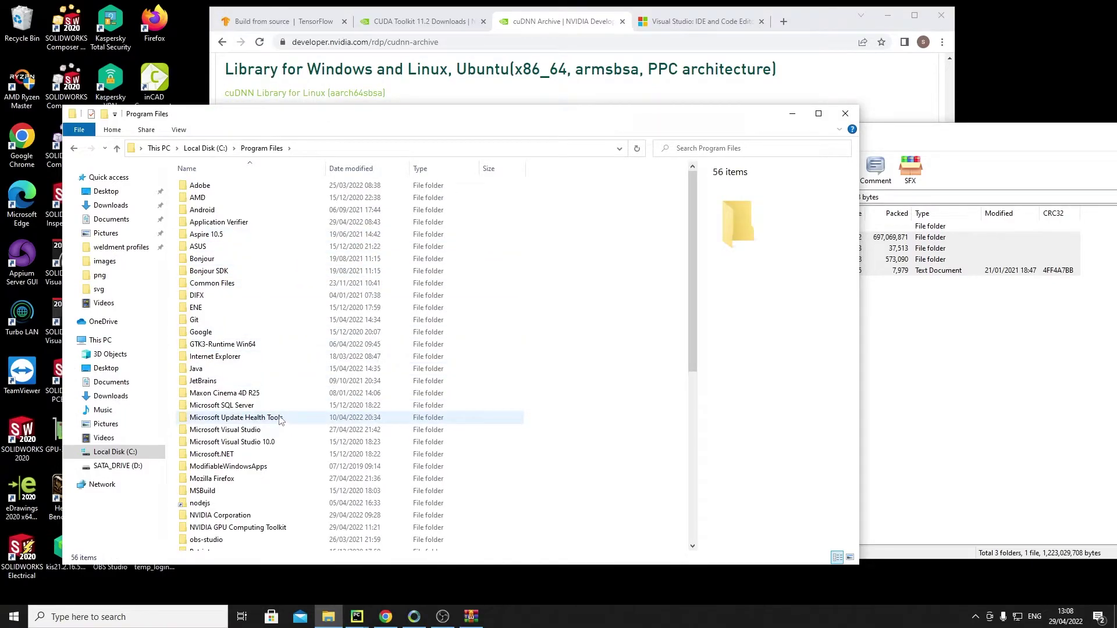
{"action": "left_click", "coordinate": [273, 503]}
{"action": "scroll", "coordinate": [256, 495], "scroll_direction": "down", "scroll_amount": 2}
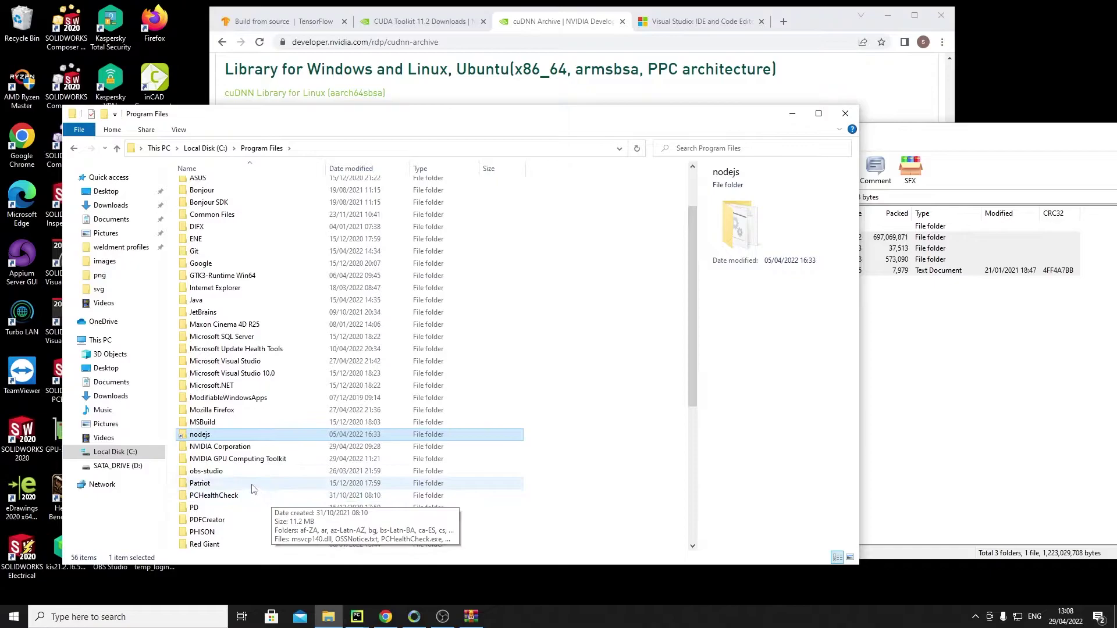
{"action": "double_click", "coordinate": [231, 458]}
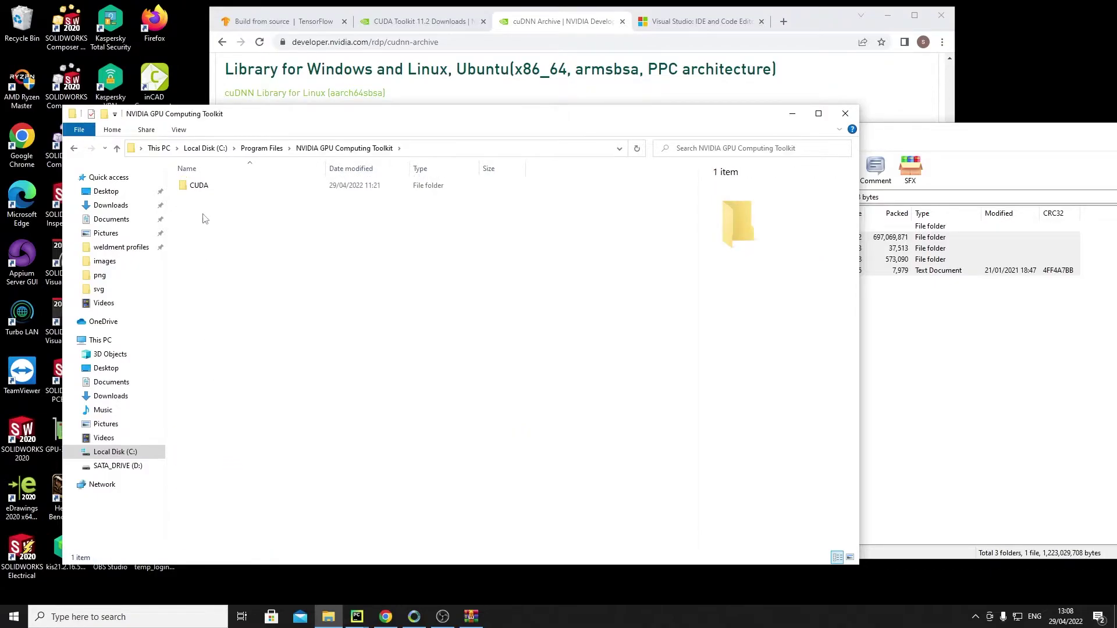
{"action": "double_click", "coordinate": [204, 189]}
{"action": "double_click", "coordinate": [203, 188]}
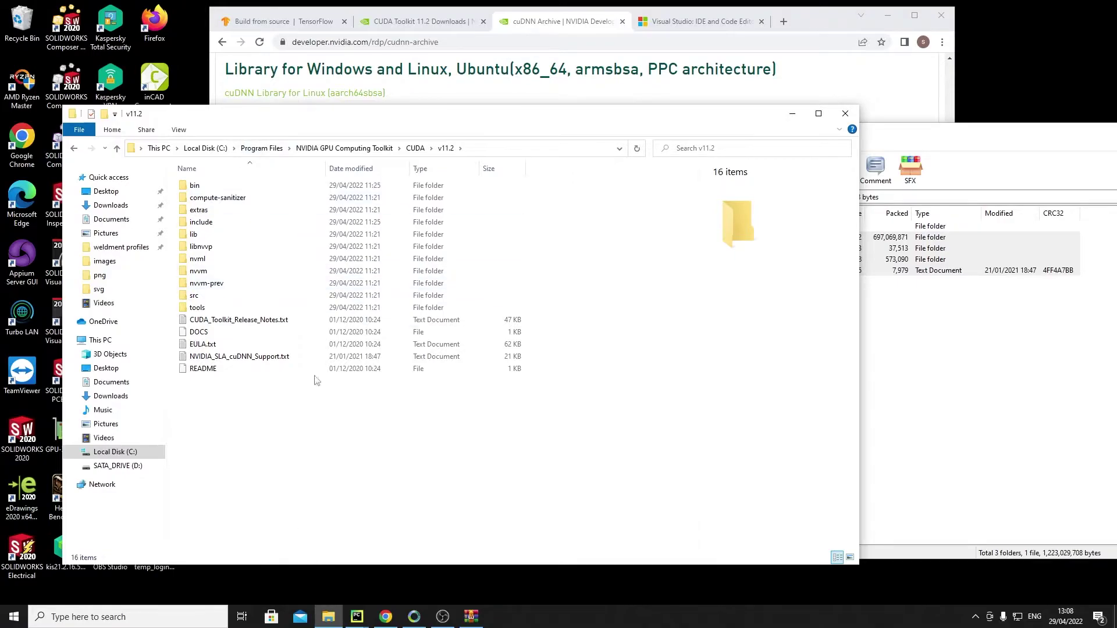
{"action": "left_click", "coordinate": [1032, 489]}
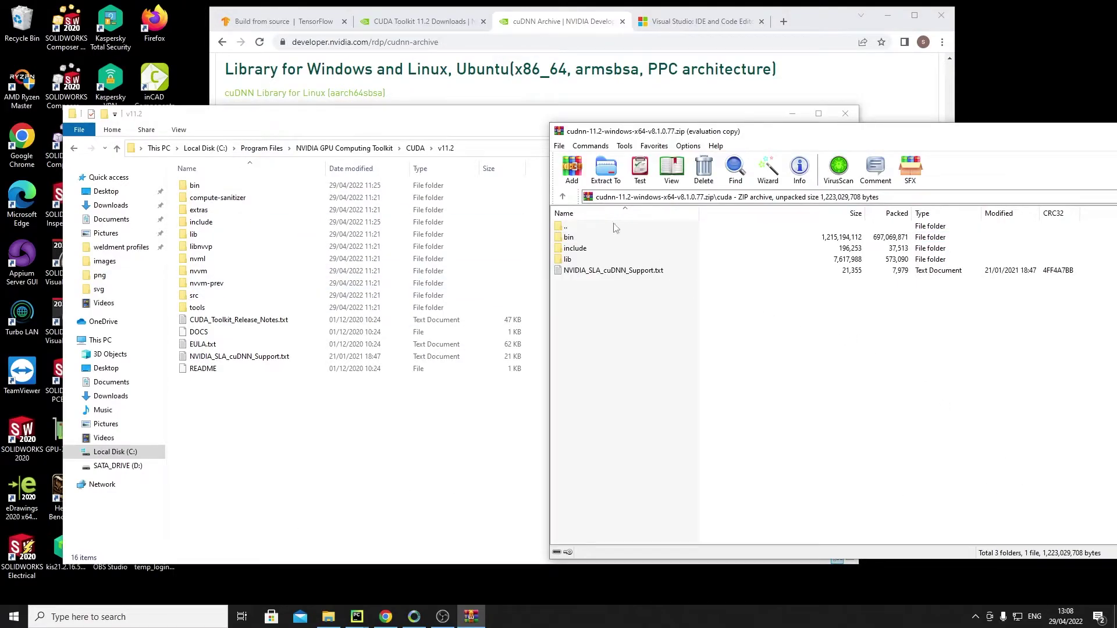
{"action": "left_click_drag", "start_coordinate": [624, 333], "coordinate": [589, 235]}
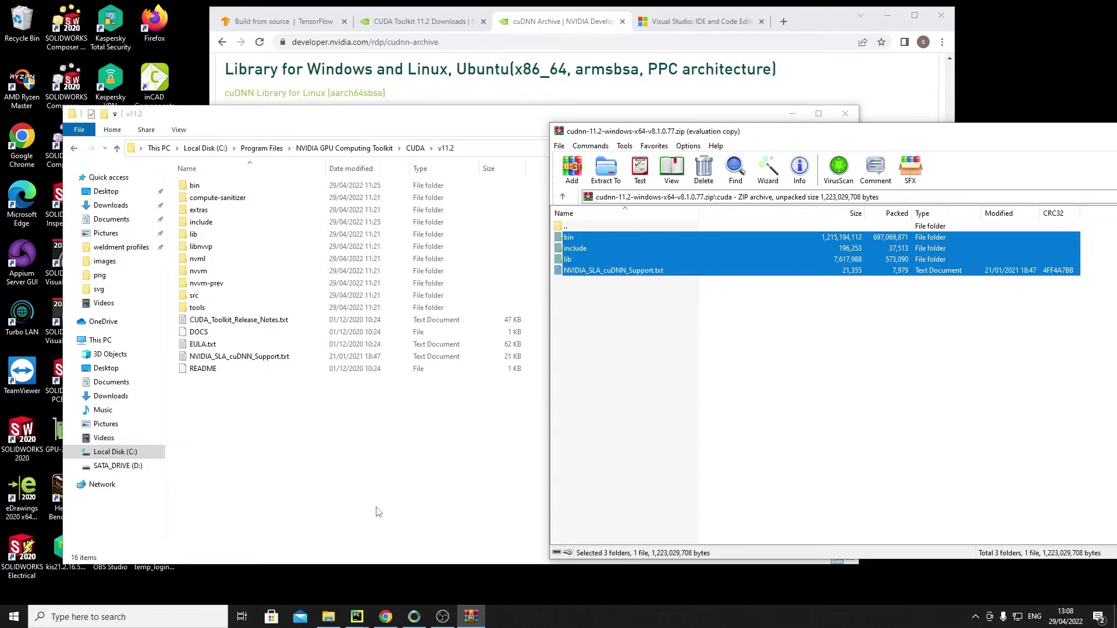
- Open the user Path variable for editing in the Windows environment variables
{"action": "left_click", "coordinate": [13, 616]}
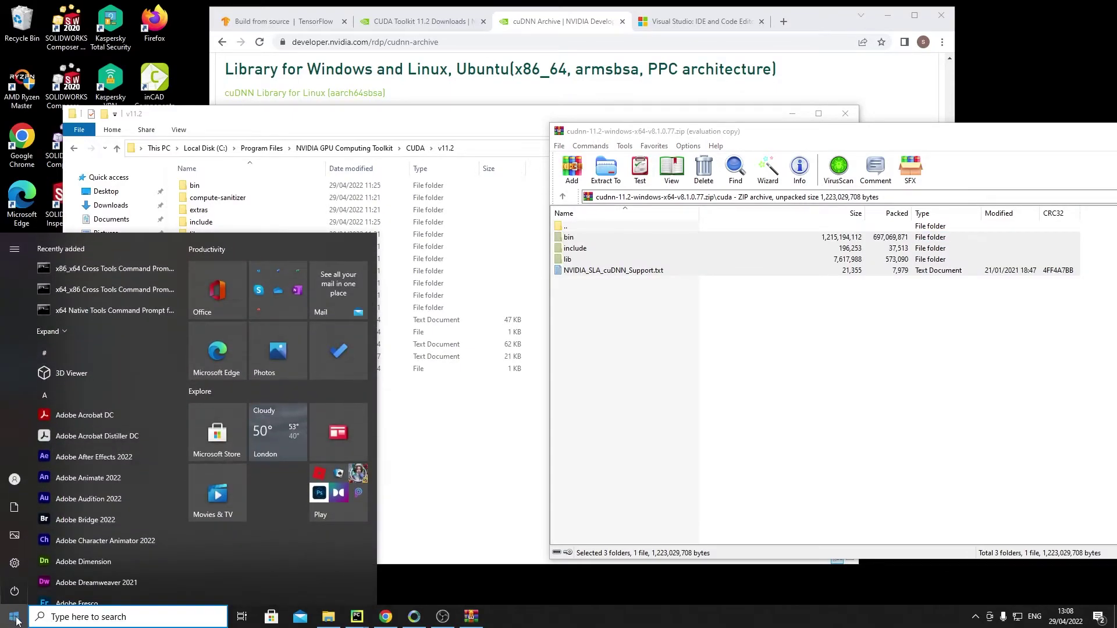
{"action": "type", "text": "en"}
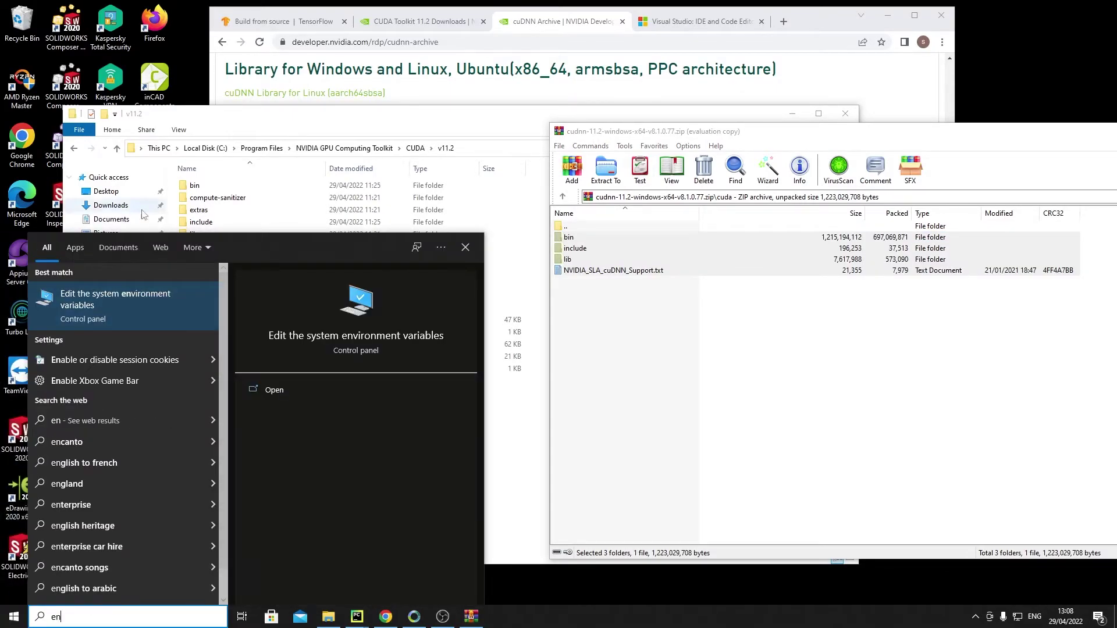
{"action": "left_click", "coordinate": [143, 293]}
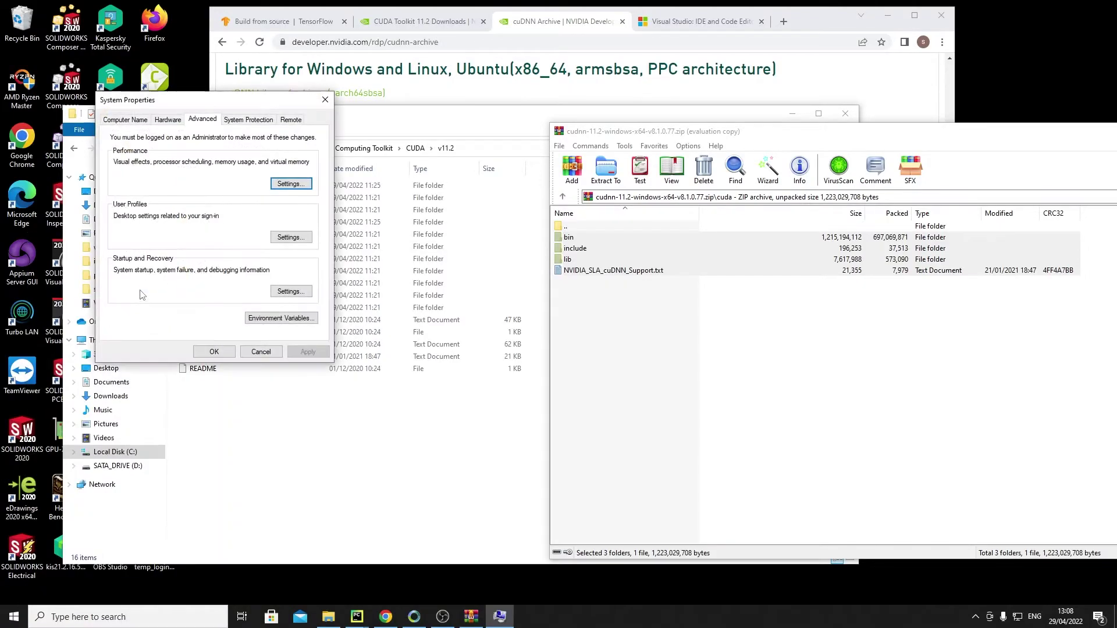
{"action": "left_click", "coordinate": [251, 318]}
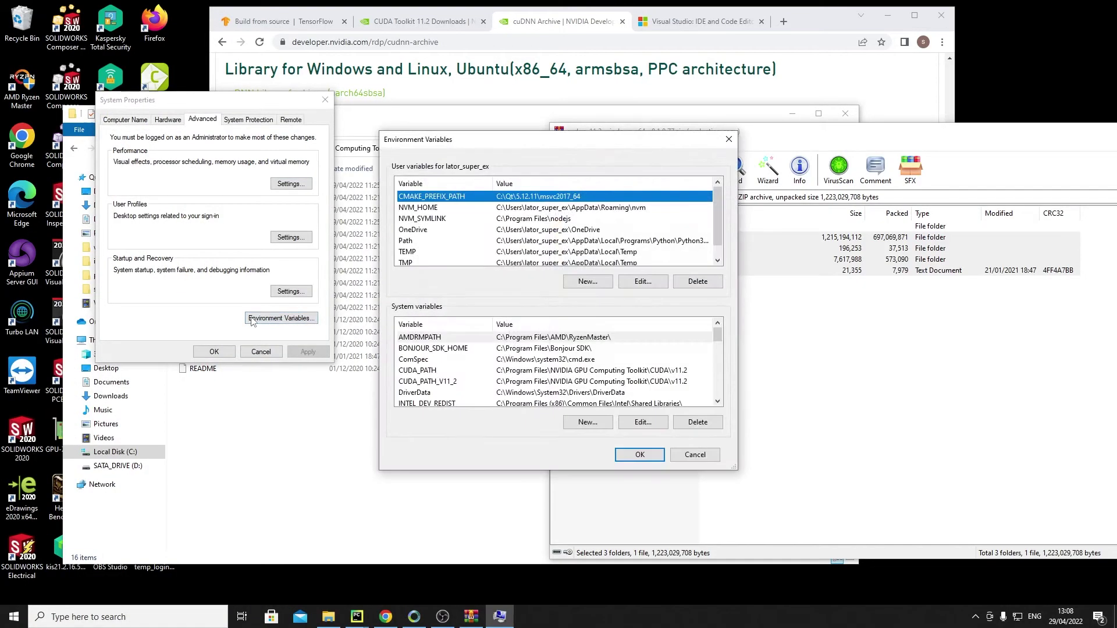
{"action": "left_click", "coordinate": [629, 242]}
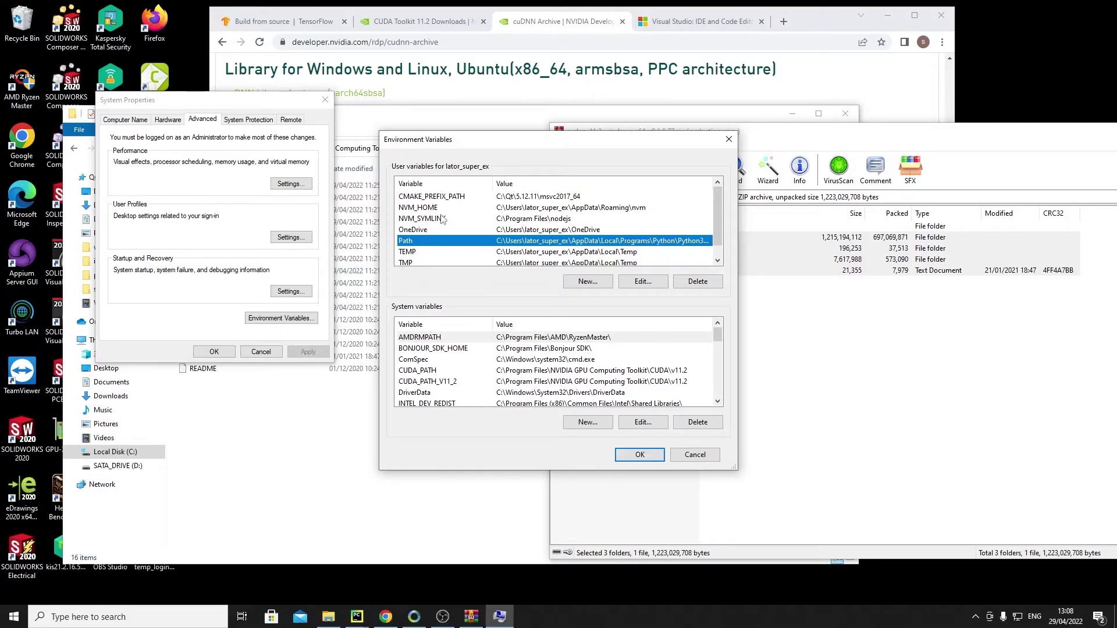
{"action": "double_click", "coordinate": [538, 242]}
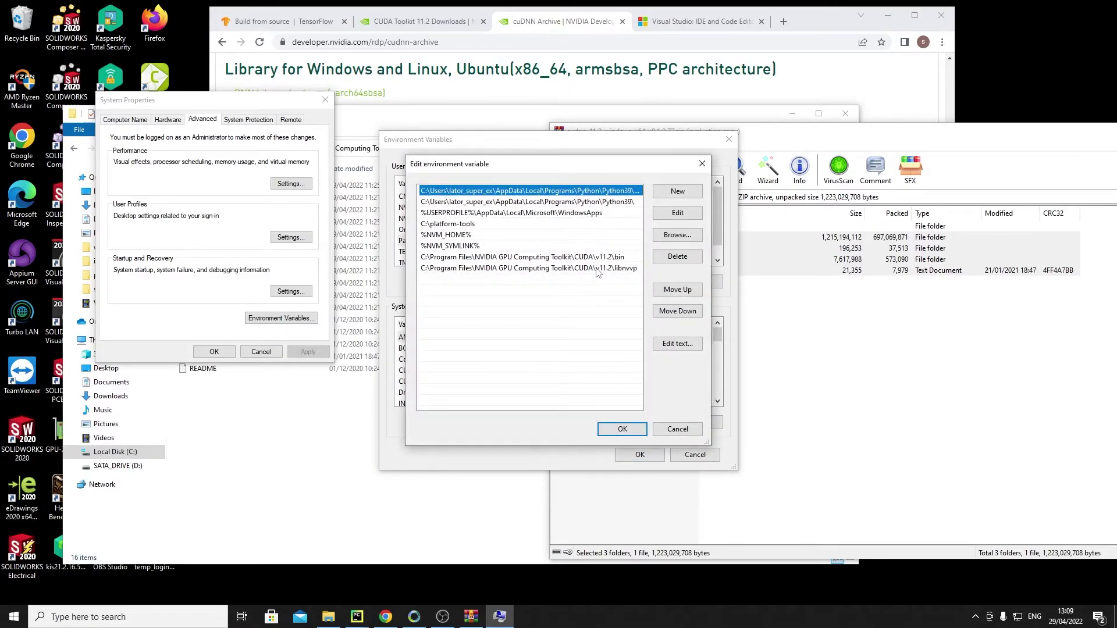
- Compare the CUDA v11.2 bin entry in the user Path with the bin folder's address in File Explorer, arranging both windows to stay visible
{"action": "left_click", "coordinate": [449, 258]}
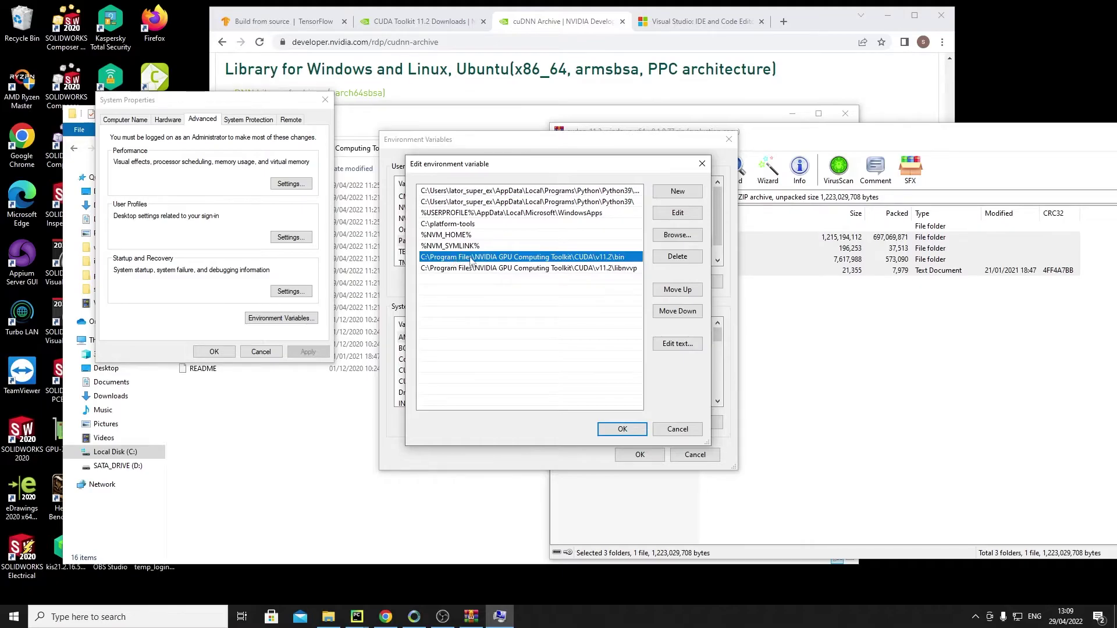
{"action": "double_click", "coordinate": [594, 257]}
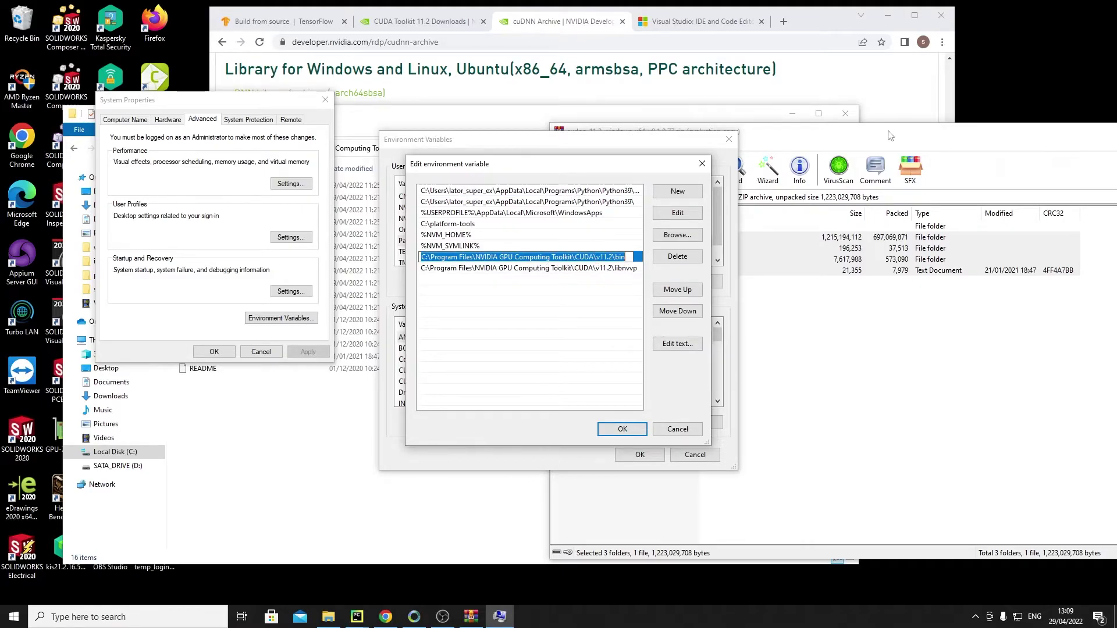
{"action": "left_click", "coordinate": [362, 131]}
{"action": "double_click", "coordinate": [194, 185]}
{"action": "left_click", "coordinate": [539, 147]}
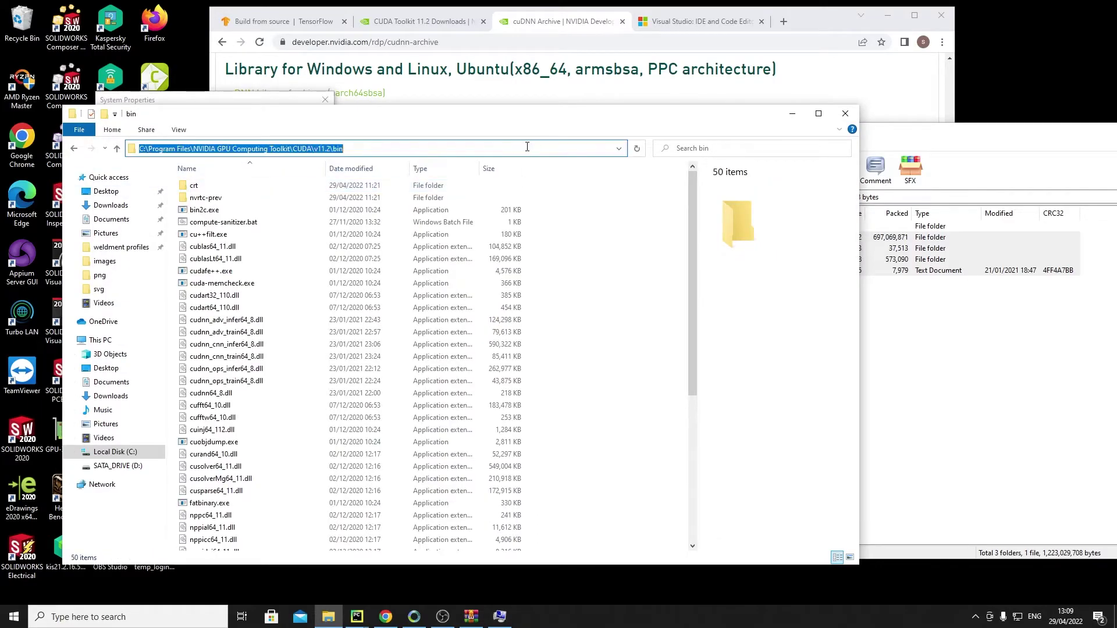
{"action": "left_click_drag", "start_coordinate": [591, 121], "coordinate": [580, 303]}
{"action": "left_click_drag", "start_coordinate": [541, 164], "coordinate": [576, 102]}
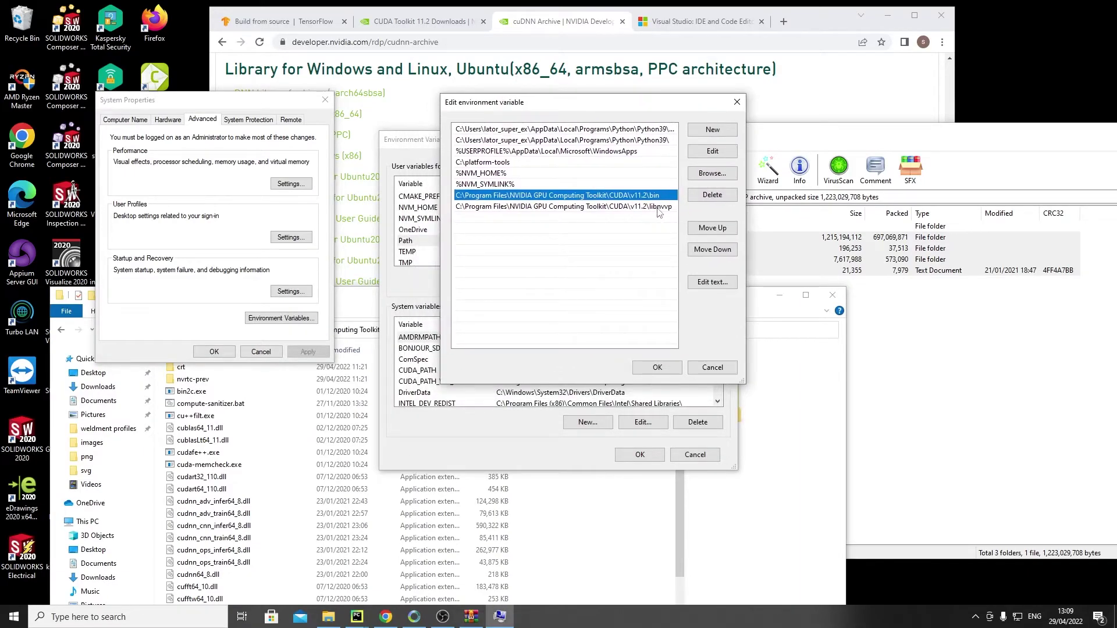
- Open the libnvvp folder under CUDA v11.2 and compare its address with the libnvvp entry in the user Path
{"action": "left_click", "coordinate": [342, 306]}
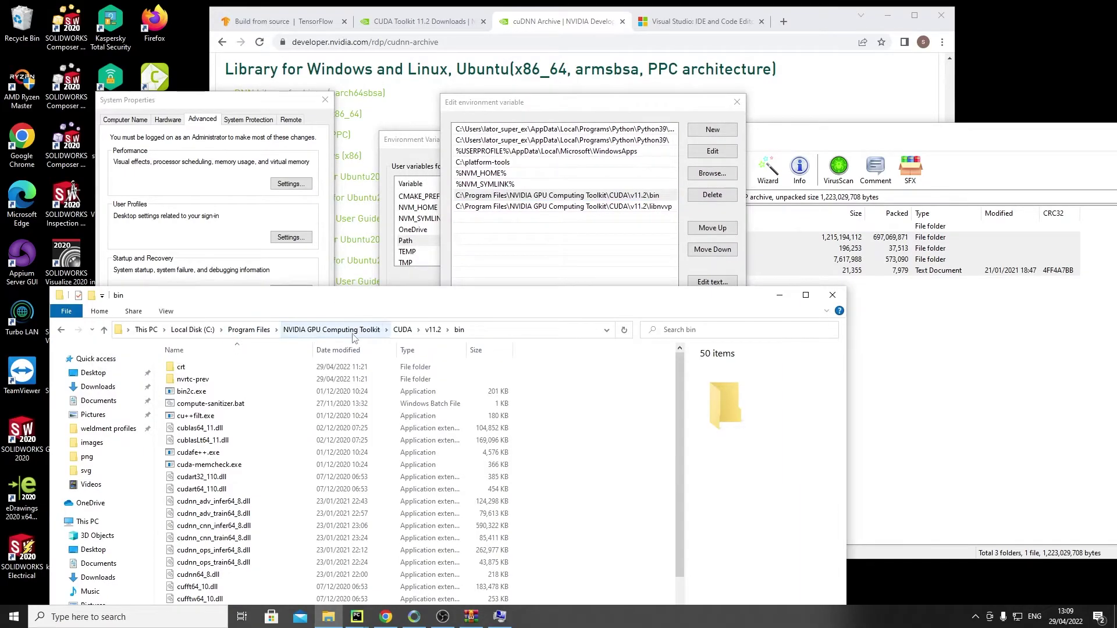
{"action": "left_click", "coordinate": [433, 330]}
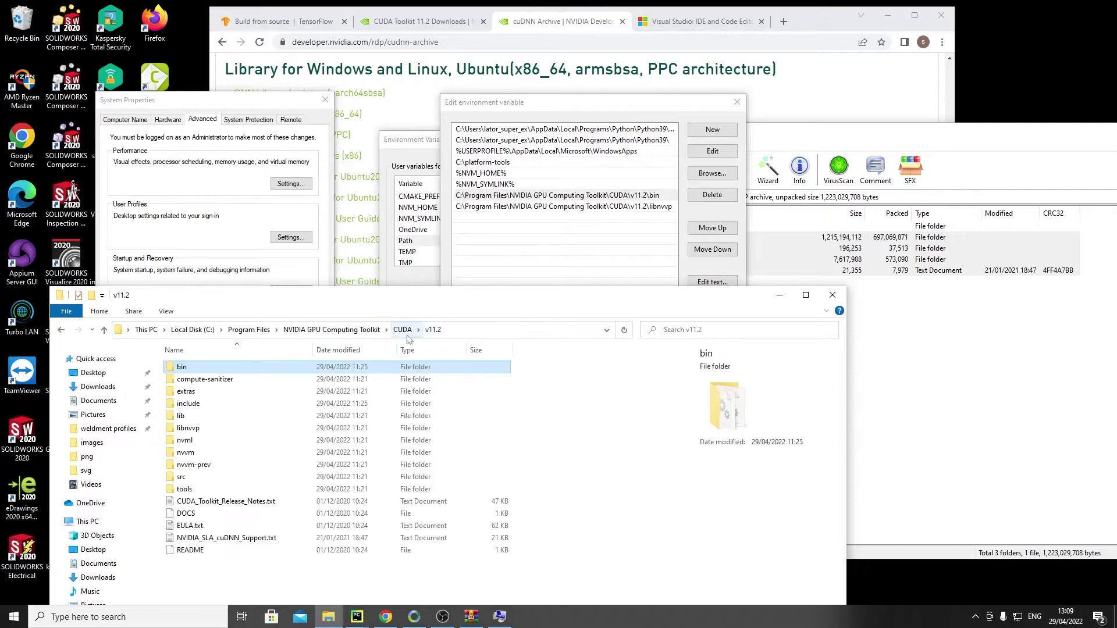
{"action": "double_click", "coordinate": [190, 430]}
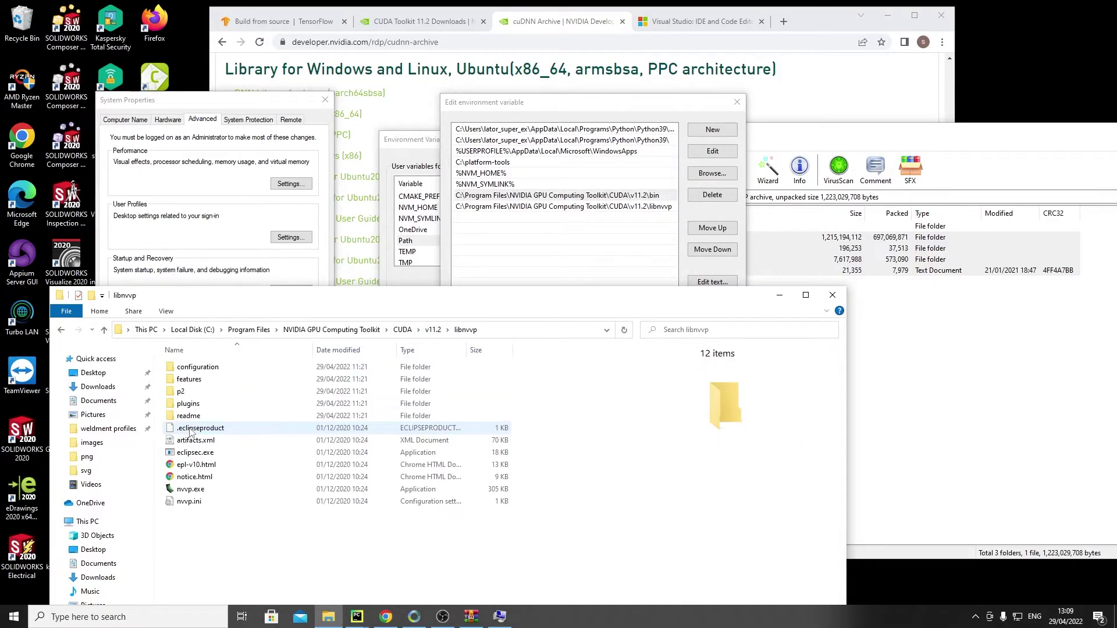
{"action": "left_click", "coordinate": [547, 330]}
{"action": "left_click", "coordinate": [565, 207]}
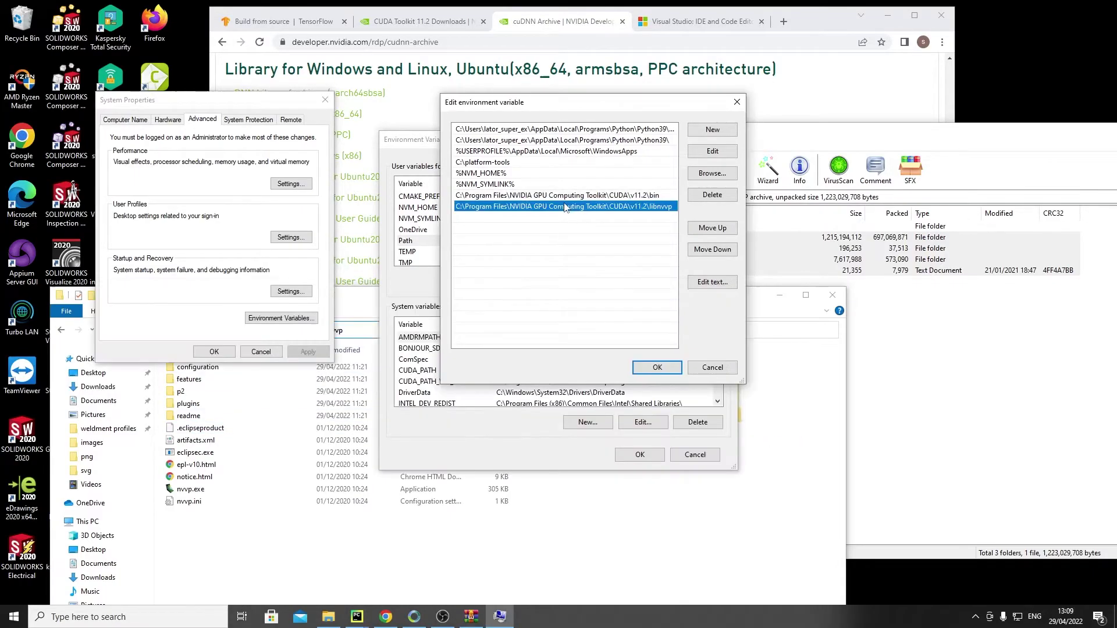
- Dismiss the Path editor, Environment Variables and System Properties without saving, and move the File Explorer window back up
{"action": "left_click", "coordinate": [711, 369]}
{"action": "left_click", "coordinate": [689, 454]}
{"action": "key", "text": "Escape"}
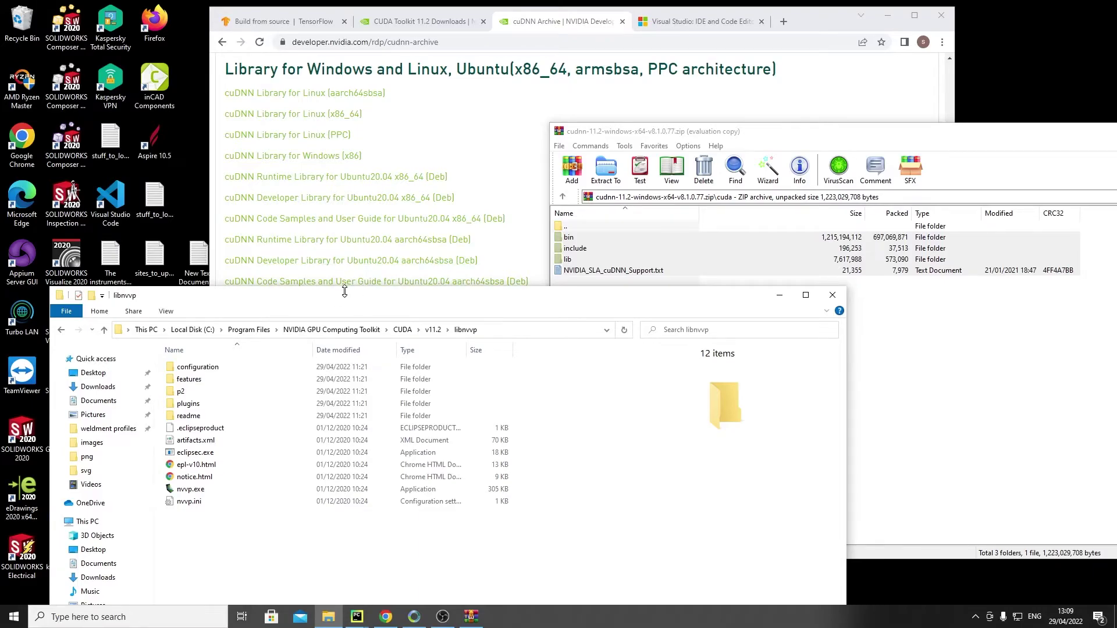
{"action": "left_click_drag", "start_coordinate": [346, 301], "coordinate": [356, 101]}
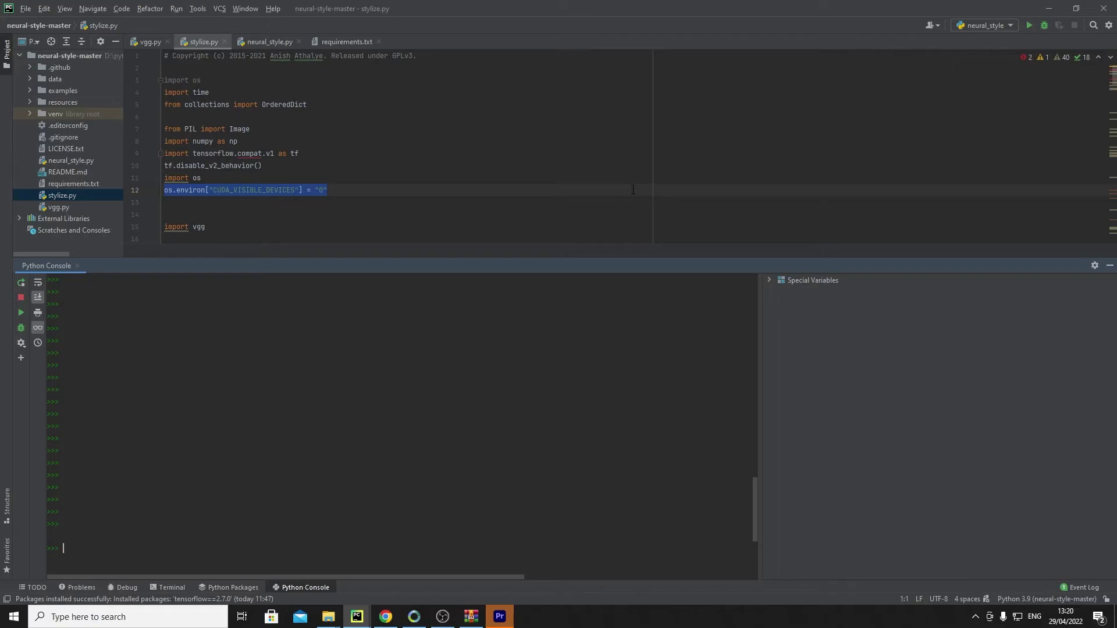
- In PyCharm's Python Console, import device_lib from tensorflow.python.client and import tensorflow as tf
{"action": "type", "text": "from tensorflow.python.client import device_lib"}
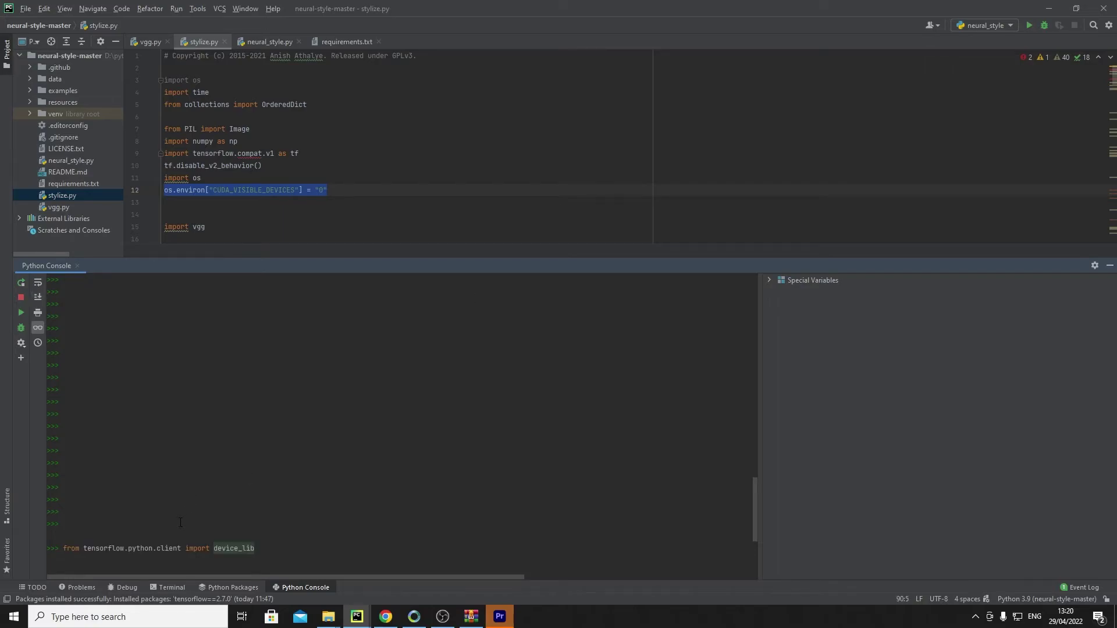
{"action": "left_click", "coordinate": [258, 548]}
{"action": "key", "text": "Return"}
{"action": "key", "text": "Up"}
{"action": "key", "text": "Up"}
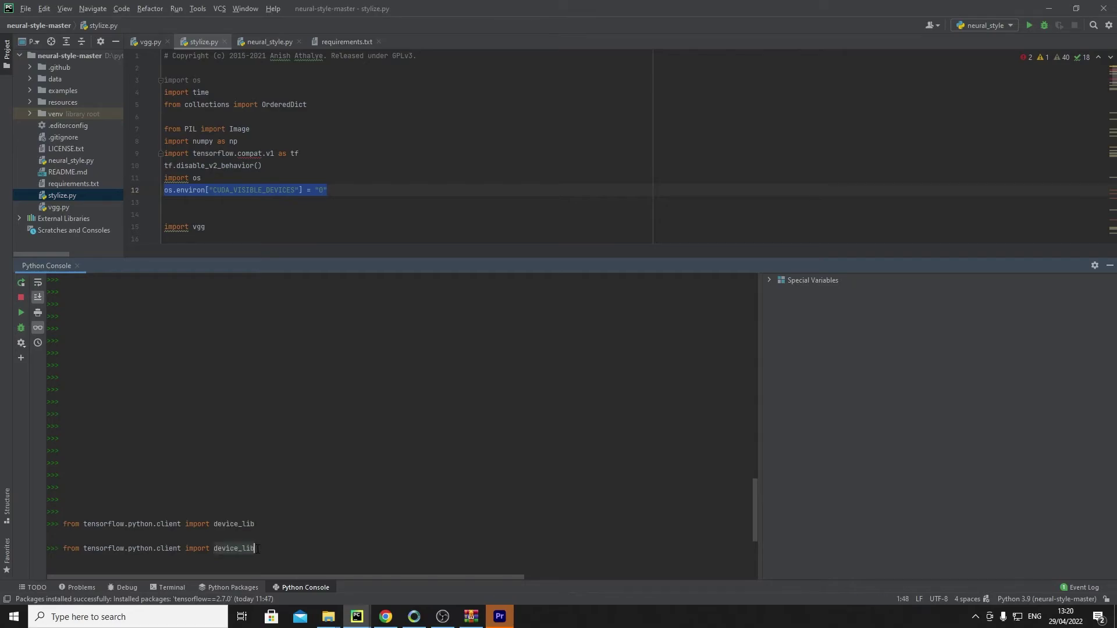
{"action": "key", "text": "Up"}
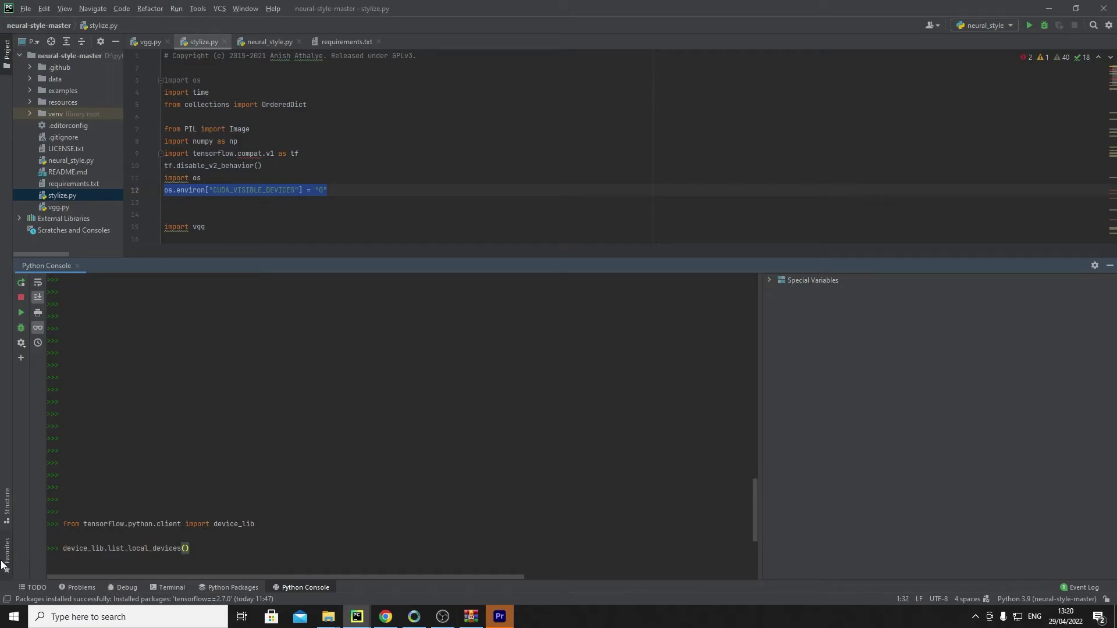
{"action": "key", "text": "Down"}
{"action": "key", "text": "Return"}
- Enter the call tf.device(0) in the Python Console
{"action": "type", "text": "tf."}
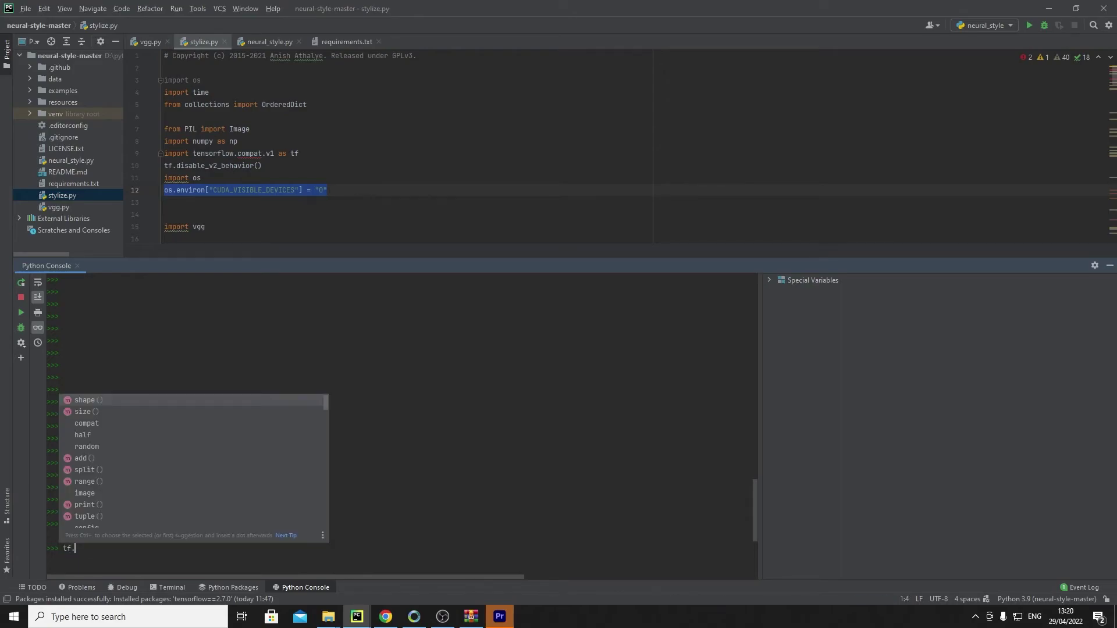
{"action": "type", "text": "device("}
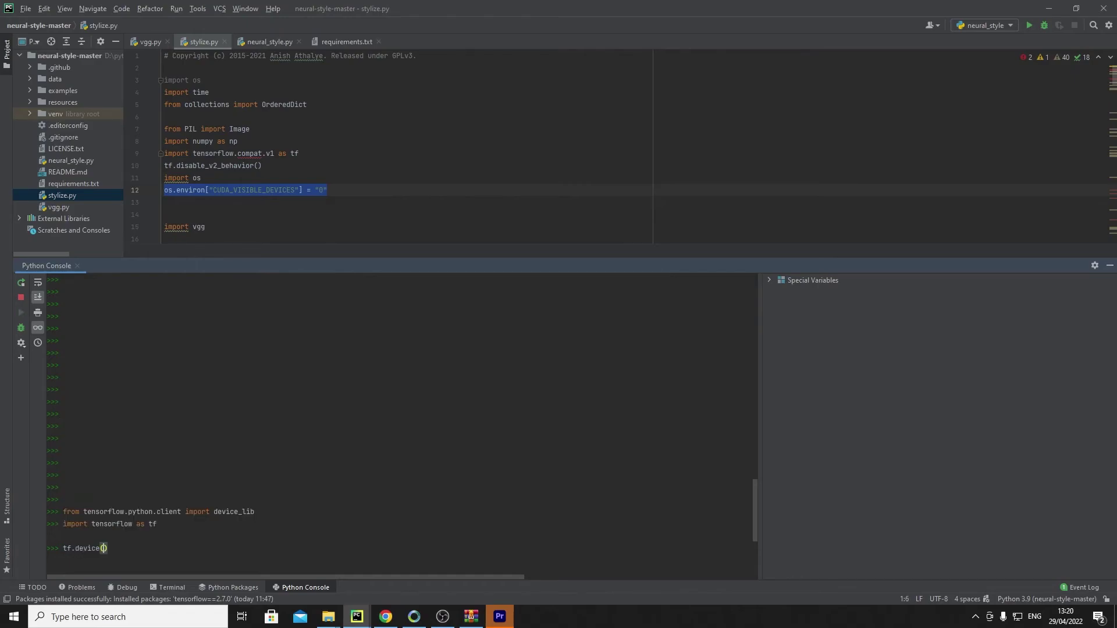
{"action": "type", "text": "'"}
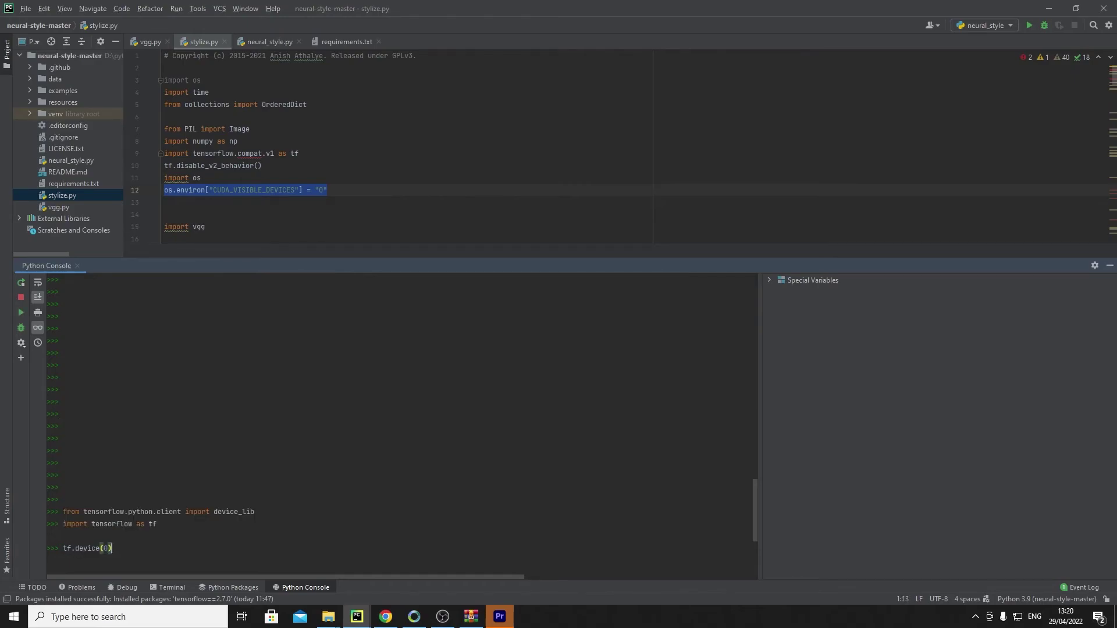